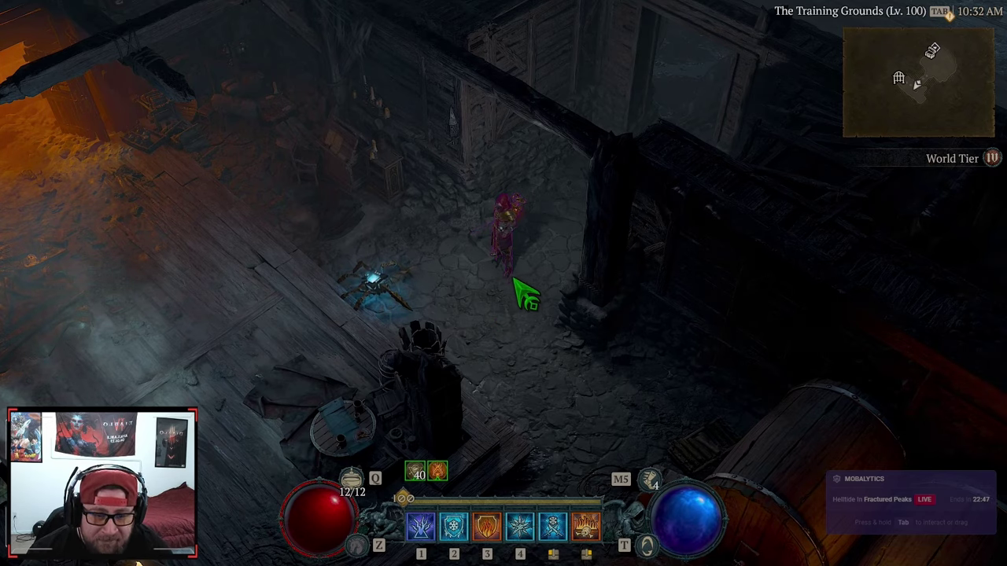
# - Move the character across the training grounds, cast Firewall and stop for a close-up view of the character
pyautogui.moveTo(512, 274)
pyautogui.mouseDown()
pyautogui.moveTo(613, 99)
pyautogui.moveTo(597, 196)
pyautogui.mouseUp()
pyautogui.click(576, 206)
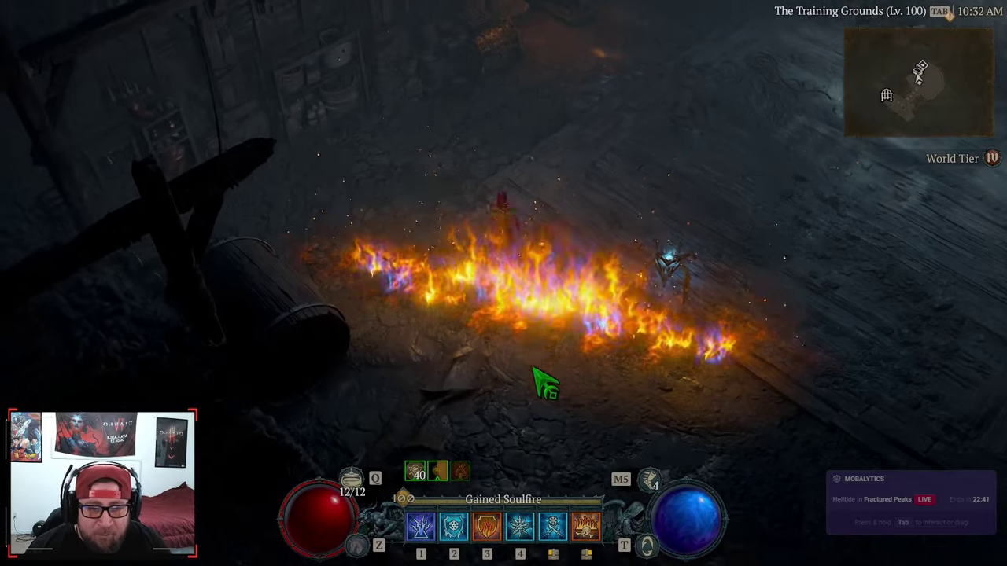
pyautogui.click(535, 366)
pyautogui.scroll(3, 505, 228)
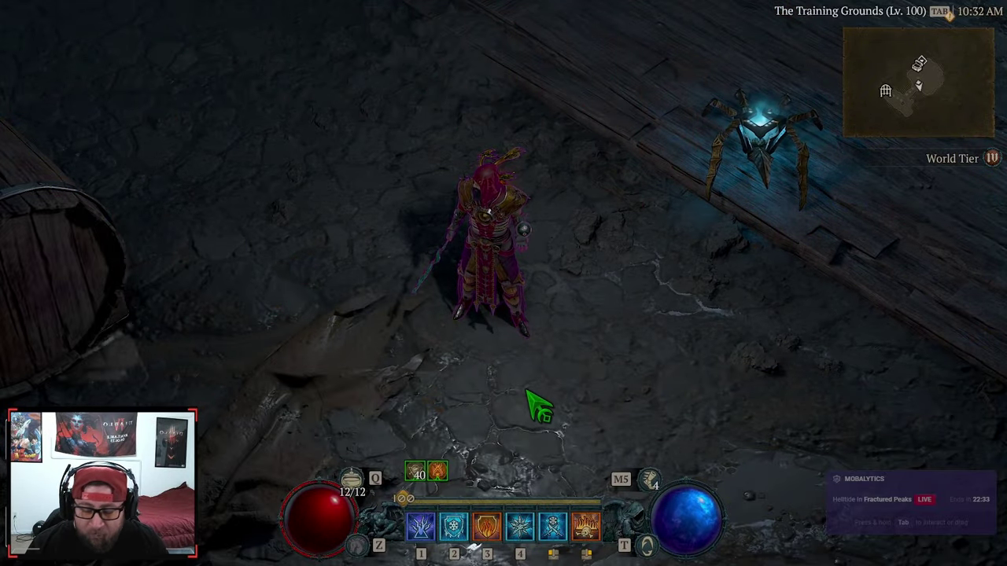
# - Assign the Hydra skill to the fifth slot of the skill bar, replacing Ice Blades
pyautogui.press('s')
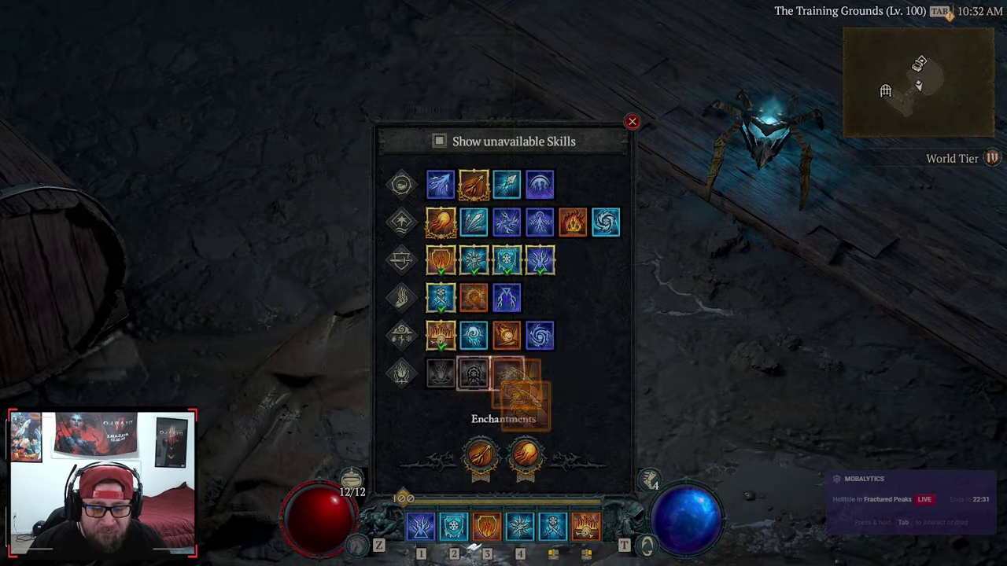
pyautogui.moveTo(528, 415); pyautogui.dragTo(554, 527)
pyautogui.press('Escape')
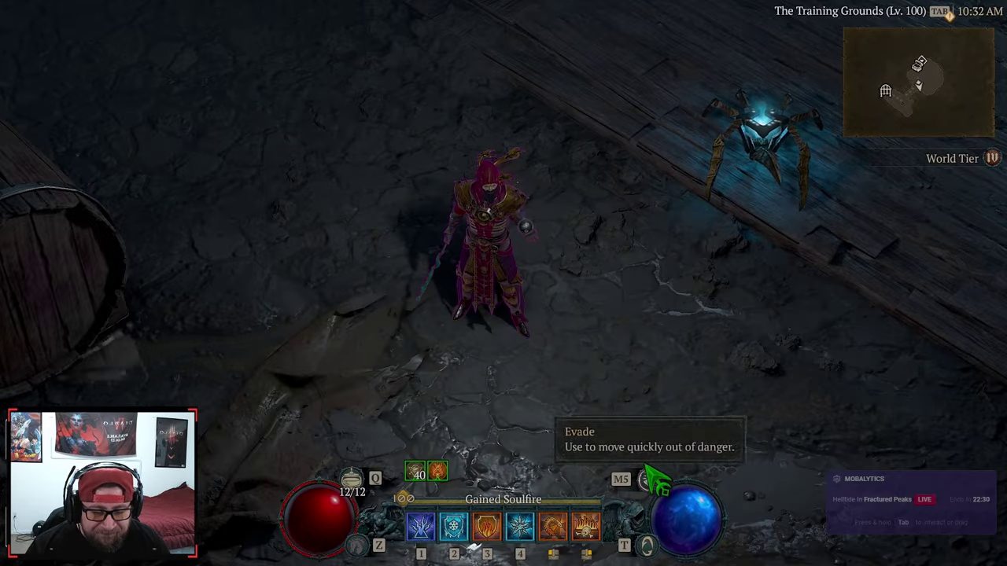
# - Summon a Hydra, cast Firewall on the training dummy and teleport away from it
pyautogui.click(549, 363)
pyautogui.scroll(-3, 566, 338)
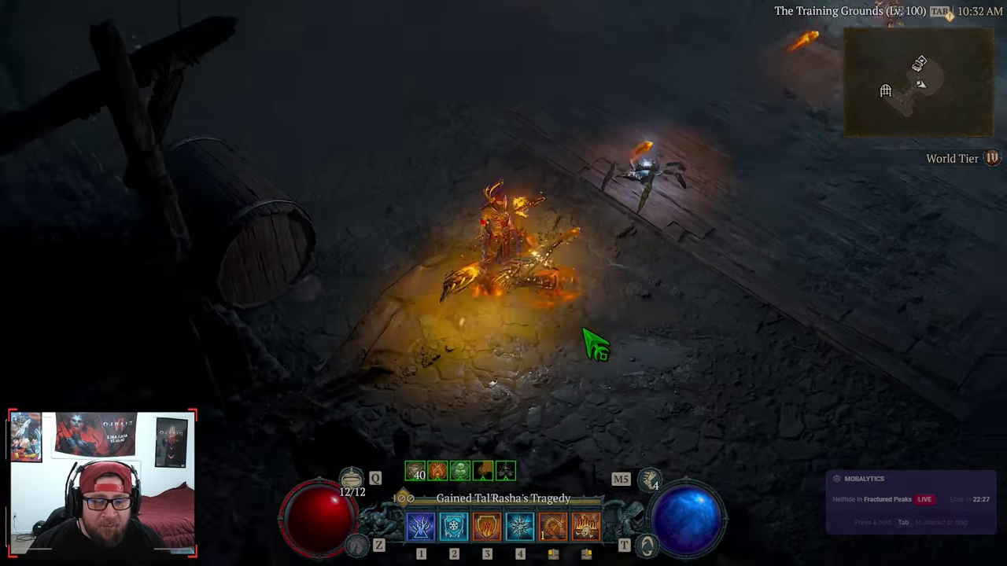
pyautogui.click(627, 196)
pyautogui.rightClick(693, 134)
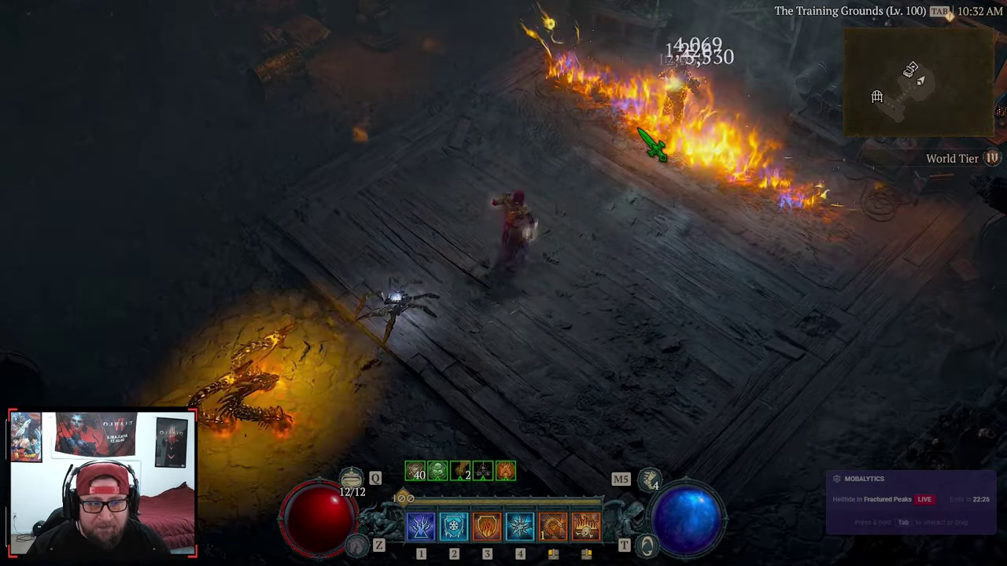
pyautogui.click(275, 424)
pyautogui.press('1')
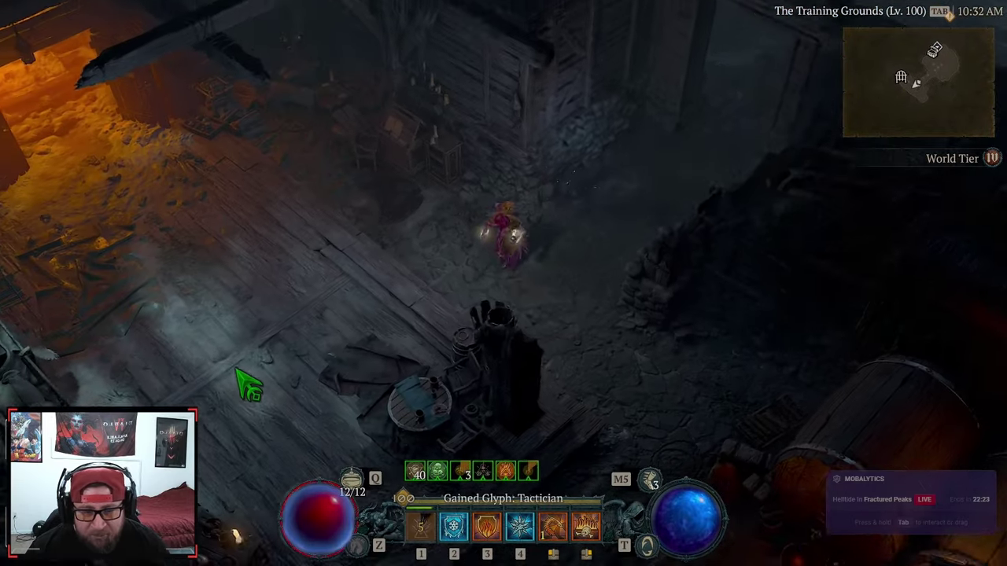
# - Switch to Mobalytics and view the Firewall Sorc Leveling Build's skill tree with the Leveling Path turned off and on again
pyautogui.hotkey('alt', 'Tab')
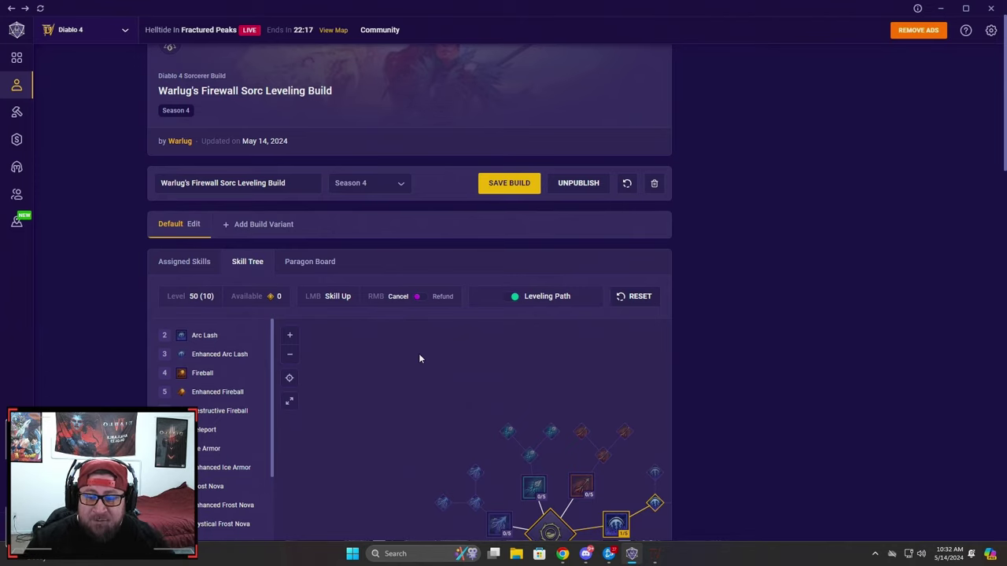
pyautogui.scroll(-1, 340, 383)
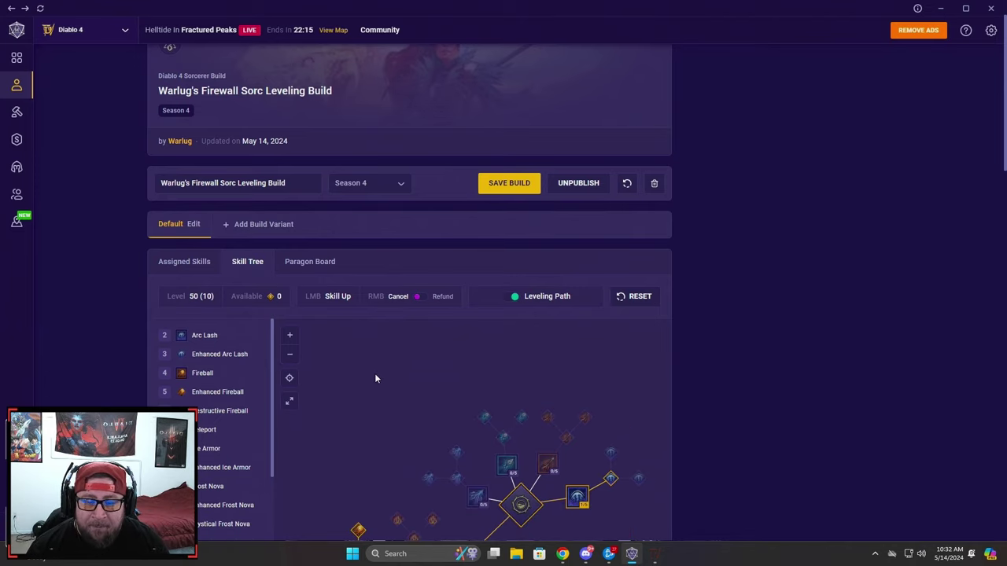
pyautogui.scroll(-3, 816, 299)
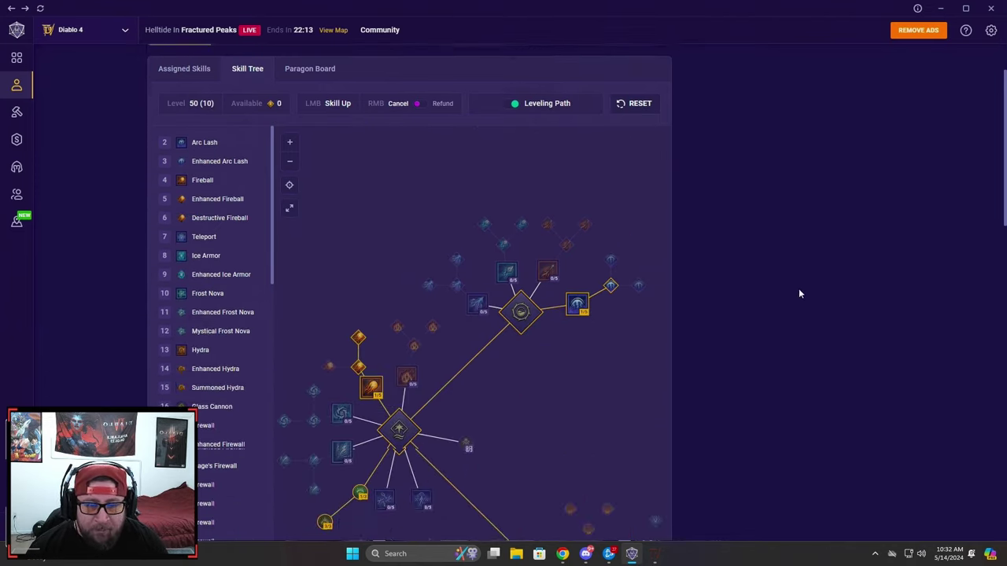
pyautogui.scroll(2, 725, 246)
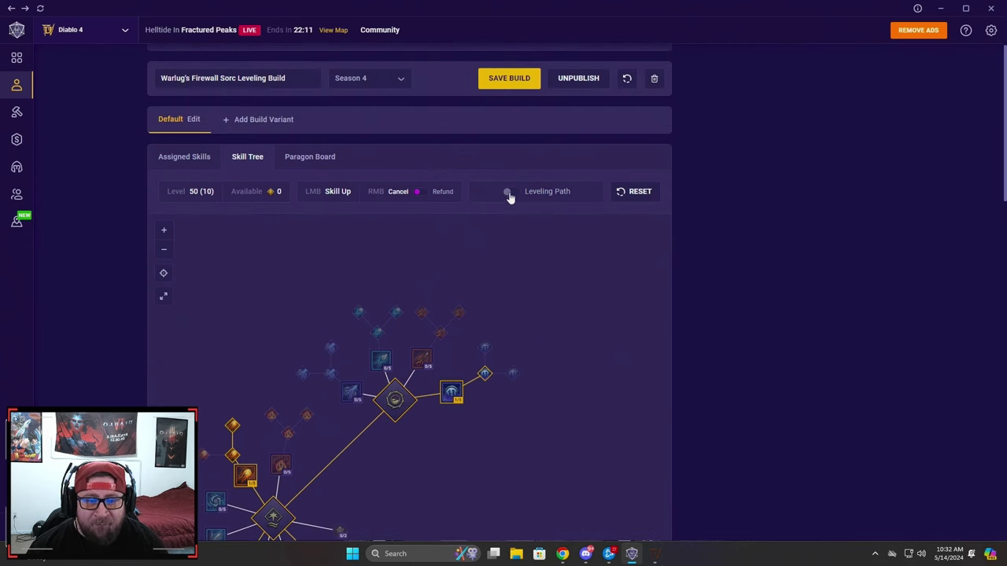
pyautogui.moveTo(452, 497); pyautogui.dragTo(549, 383)
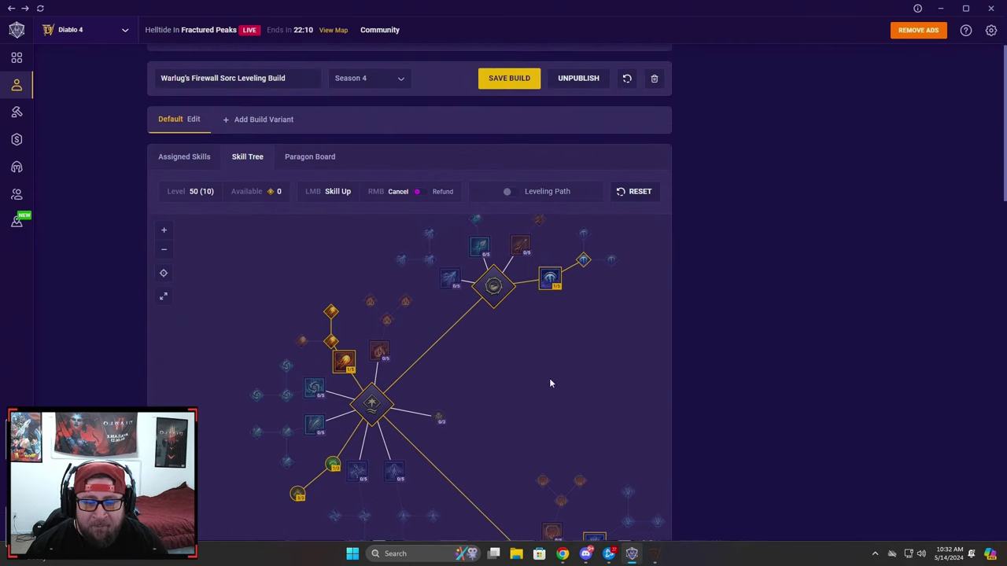
pyautogui.click(513, 192)
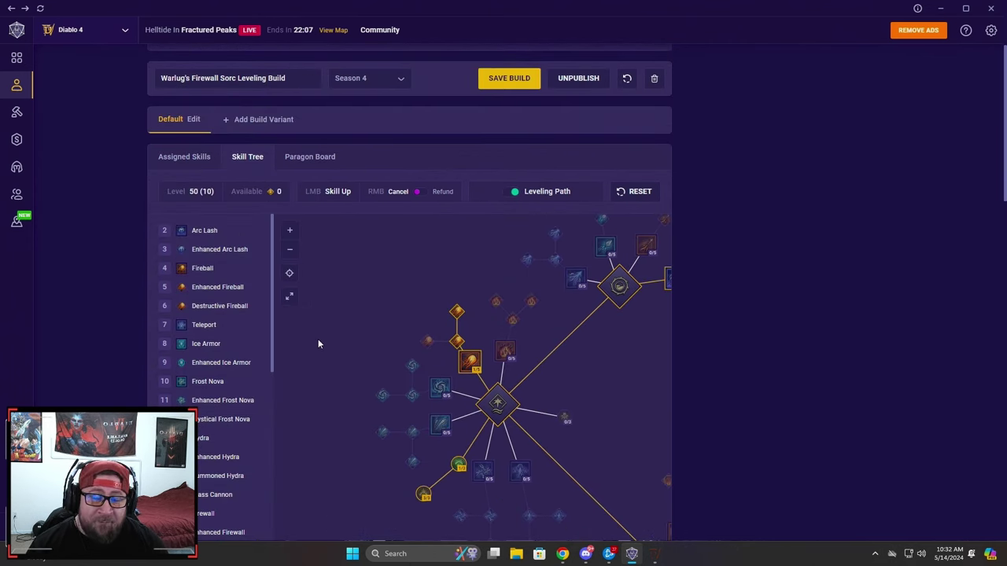
# - Examine the leveling path's skill order, reading the details of Mystical Frost Nova, Firewall and Hydra
pyautogui.moveTo(361, 360); pyautogui.dragTo(352, 296)
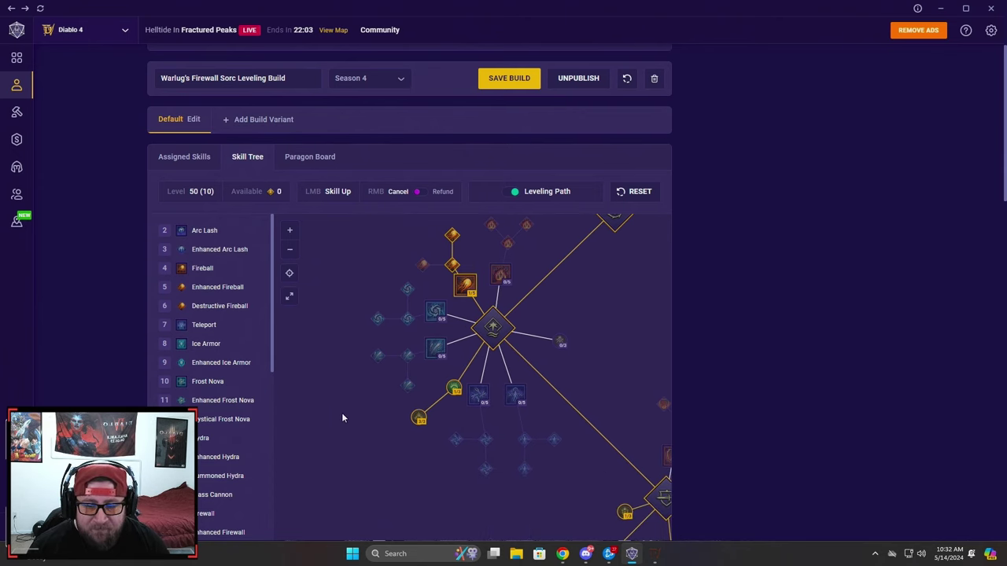
pyautogui.moveTo(345, 421); pyautogui.dragTo(344, 383)
pyautogui.moveTo(215, 419)
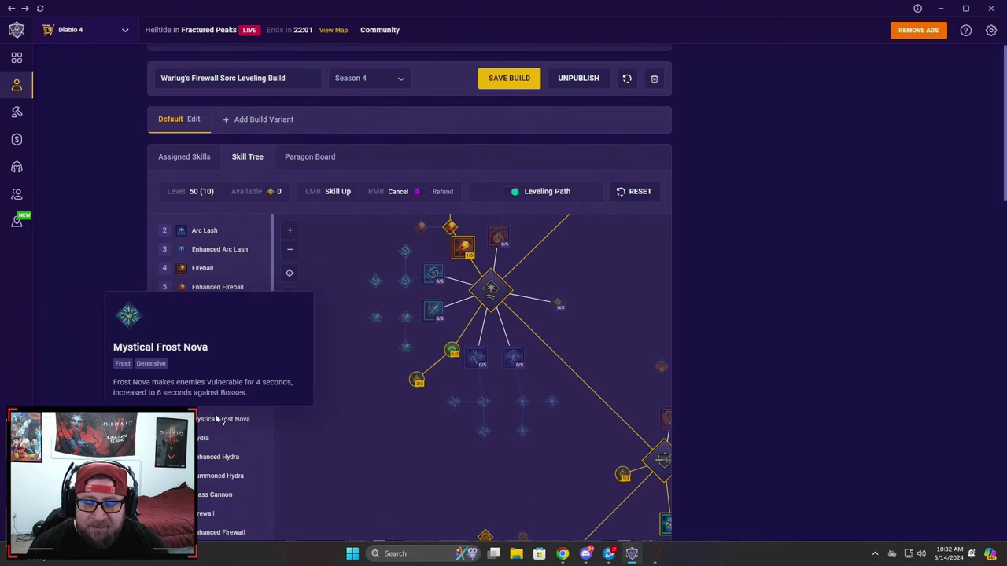
pyautogui.moveTo(395, 476); pyautogui.dragTo(402, 443)
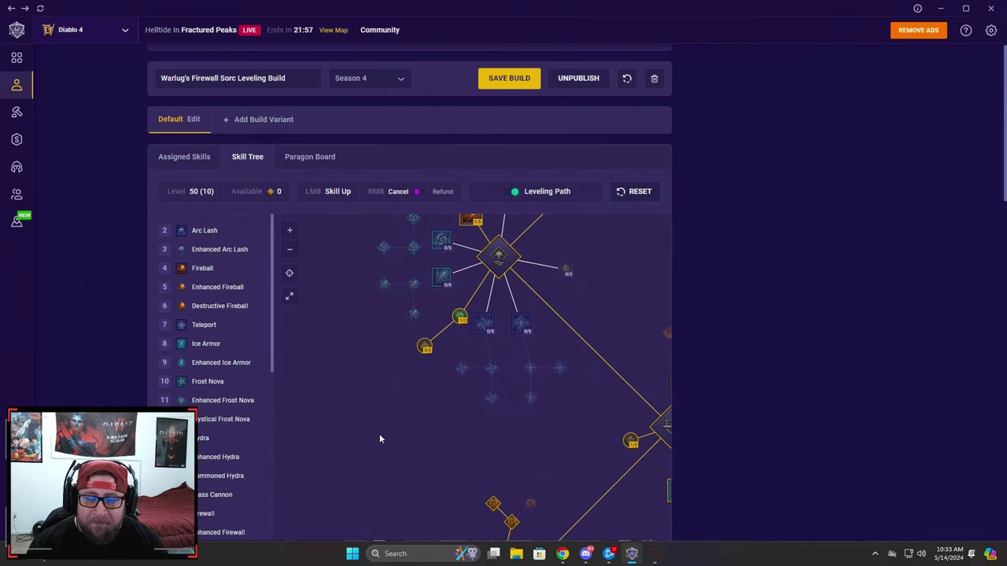
pyautogui.scroll(-5, 250, 370)
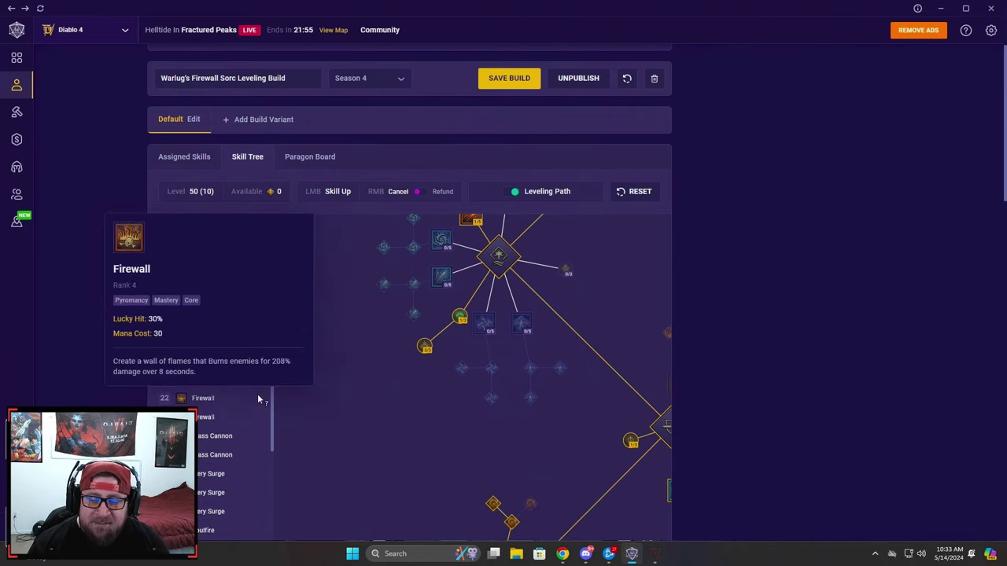
pyautogui.scroll(3, 243, 410)
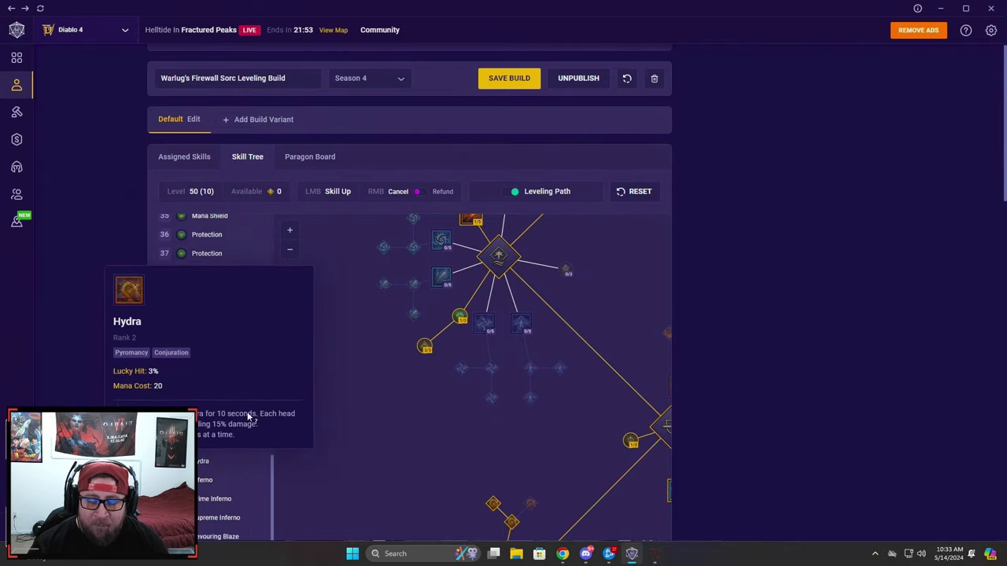
pyautogui.scroll(-3, 251, 411)
pyautogui.scroll(5, 251, 406)
# - Look over the Basic, Core and Defensive clusters of the build's skill tree
pyautogui.moveTo(528, 395); pyautogui.dragTo(407, 399)
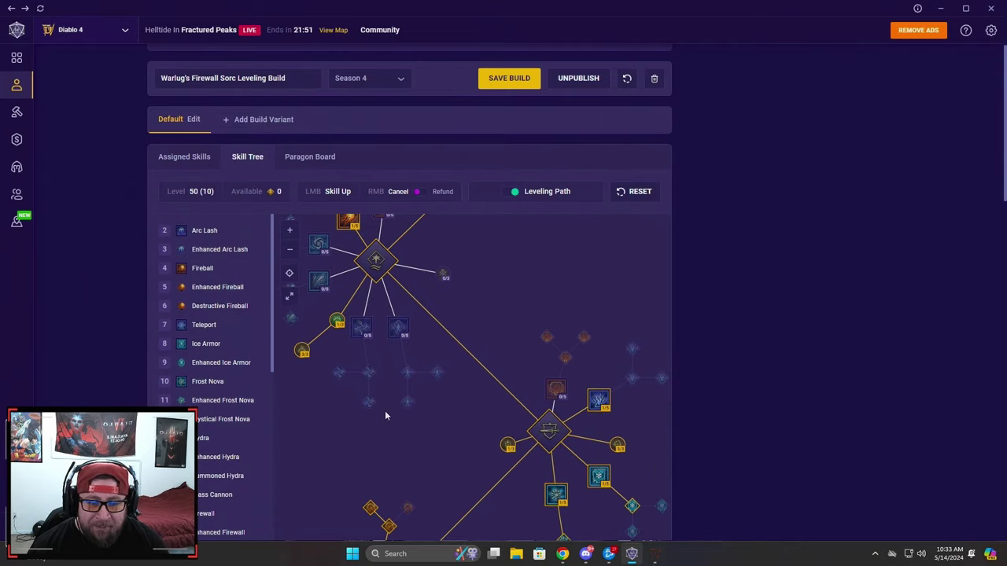
pyautogui.moveTo(506, 271); pyautogui.dragTo(523, 429)
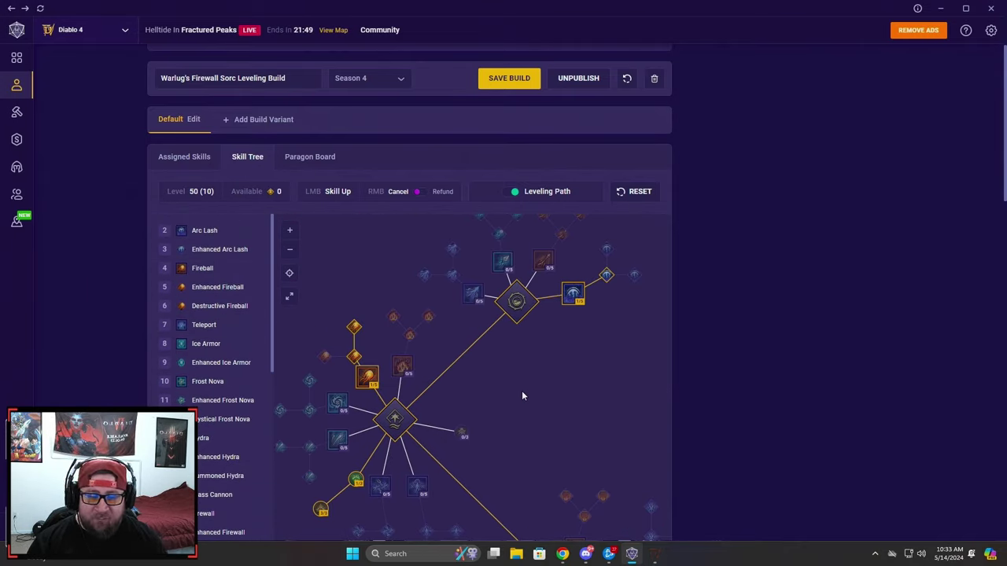
pyautogui.moveTo(508, 384); pyautogui.dragTo(547, 407)
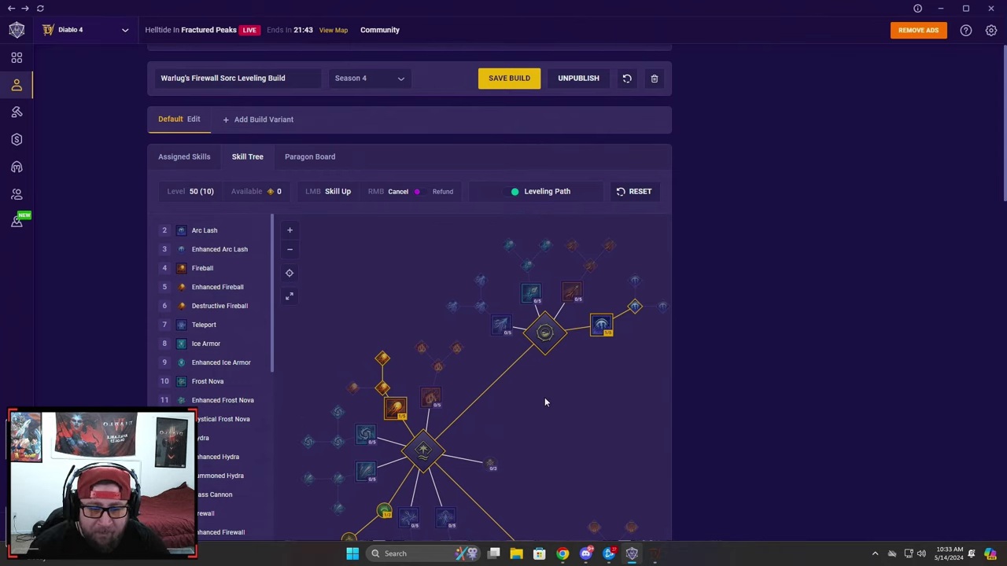
pyautogui.moveTo(544, 404); pyautogui.dragTo(527, 360)
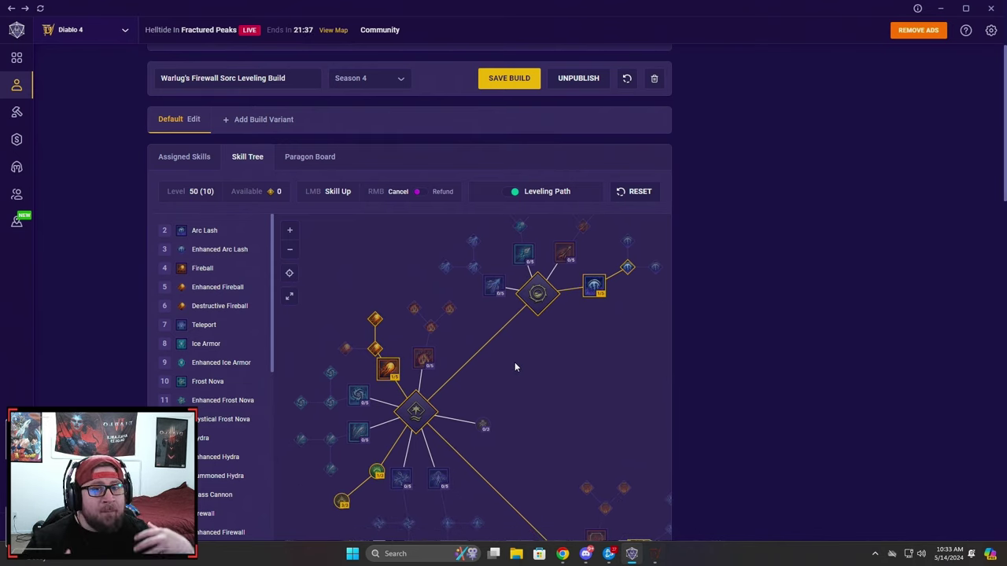
# - Switch back to Diablo 4 and configure the training grounds for Multiple Training Dummies
pyautogui.click(645, 554)
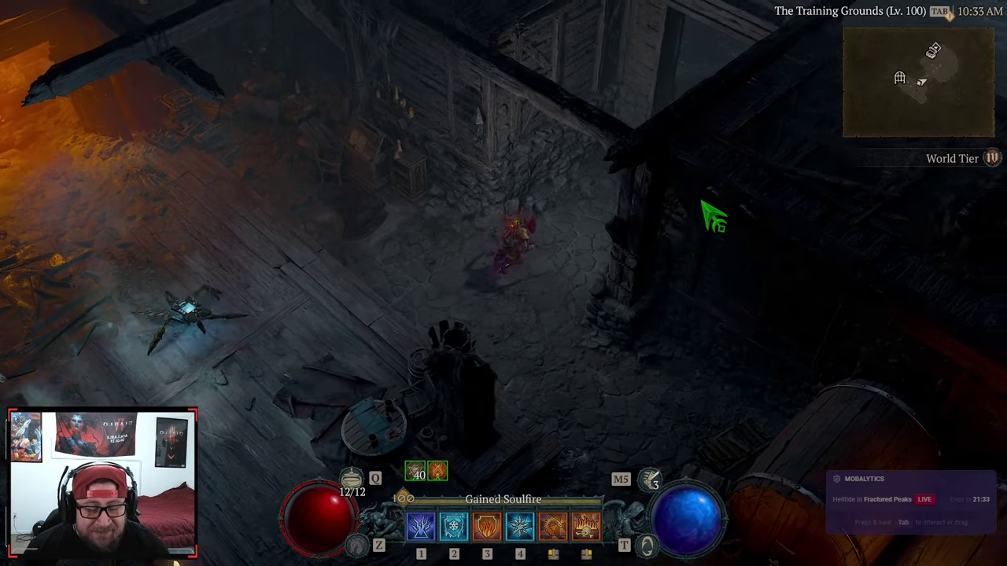
pyautogui.moveTo(705, 197)
pyautogui.mouseDown()
pyautogui.moveTo(715, 170)
pyautogui.moveTo(684, 142)
pyautogui.moveTo(700, 143)
pyautogui.mouseUp()
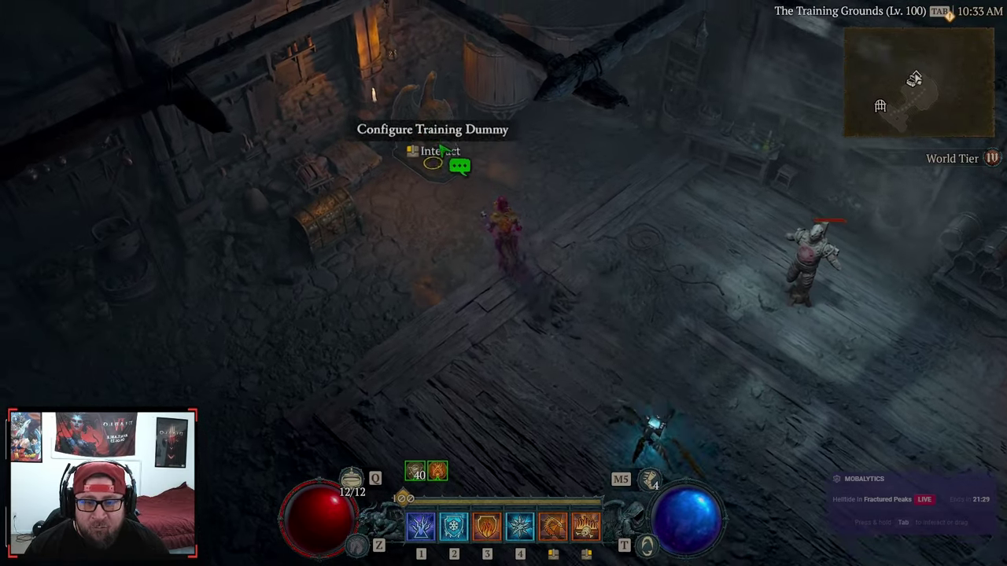
pyautogui.click(459, 162)
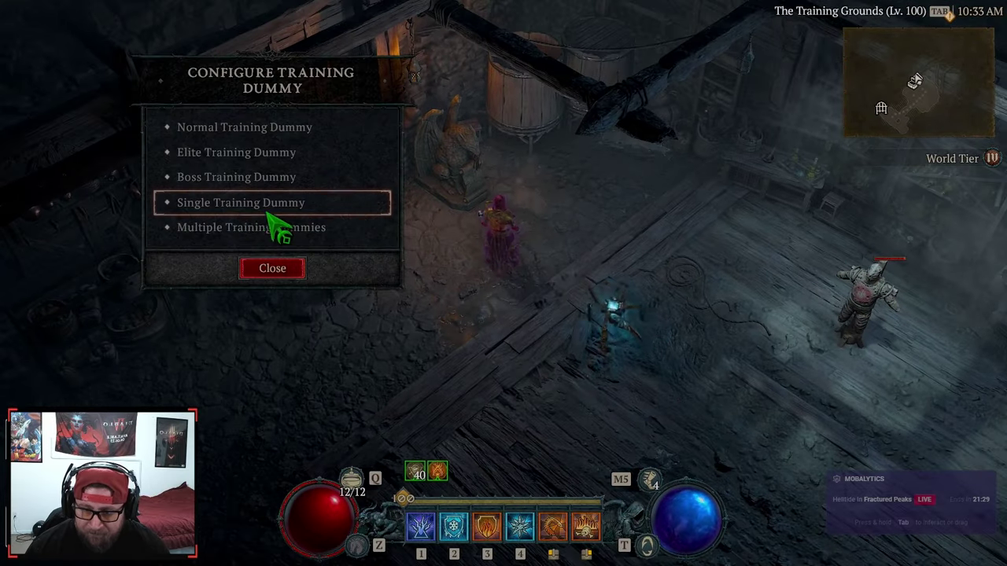
pyautogui.click(260, 211)
# - Approach the group of training dummies and attack with Firewall and Hydra, using Teleport and Ice Armor
pyautogui.moveTo(512, 366)
pyautogui.mouseDown()
pyautogui.moveTo(650, 359)
pyautogui.moveTo(591, 233)
pyautogui.mouseUp()
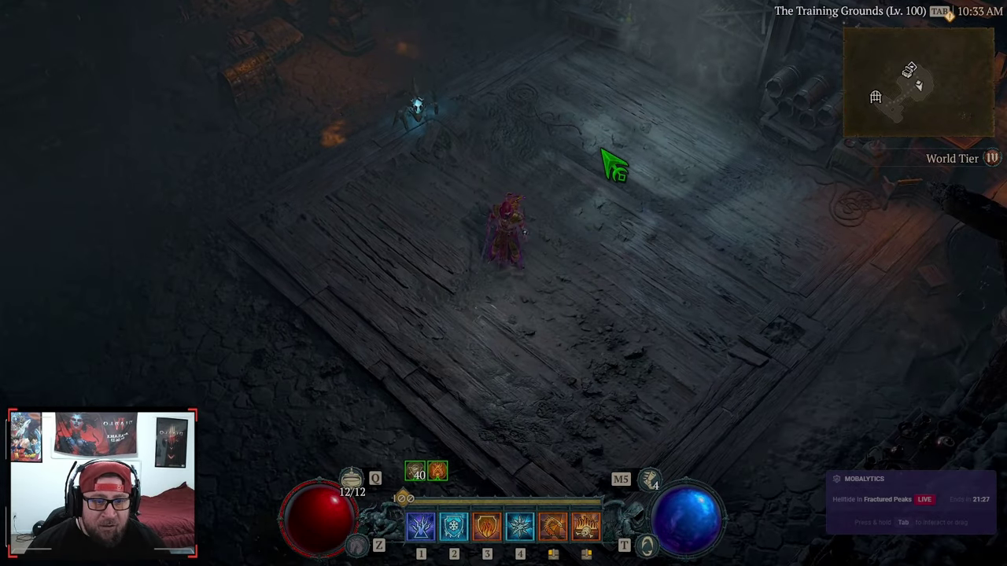
pyautogui.rightClick(624, 169)
pyautogui.click(624, 168)
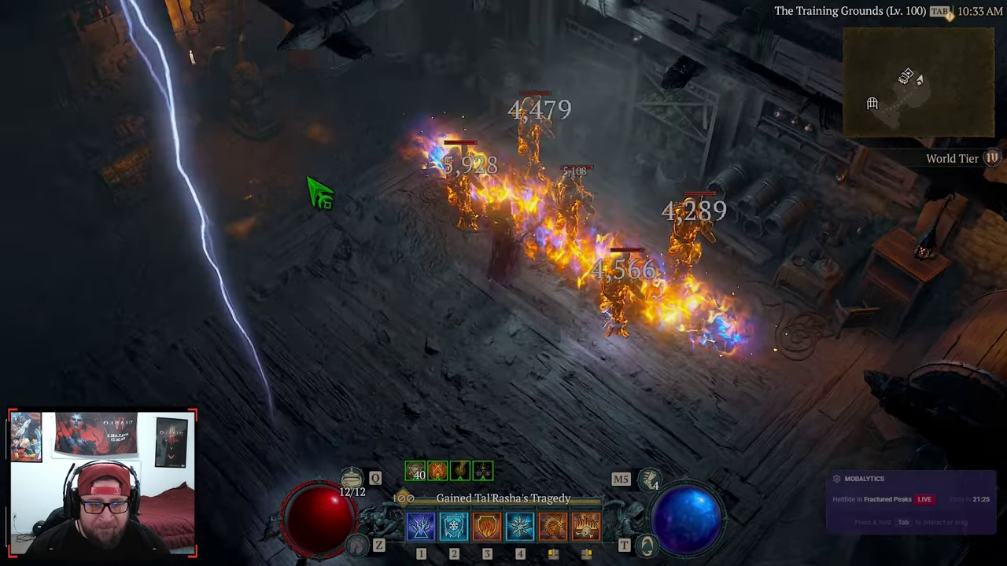
pyautogui.press('space')
pyautogui.press('1')
pyautogui.press('2')
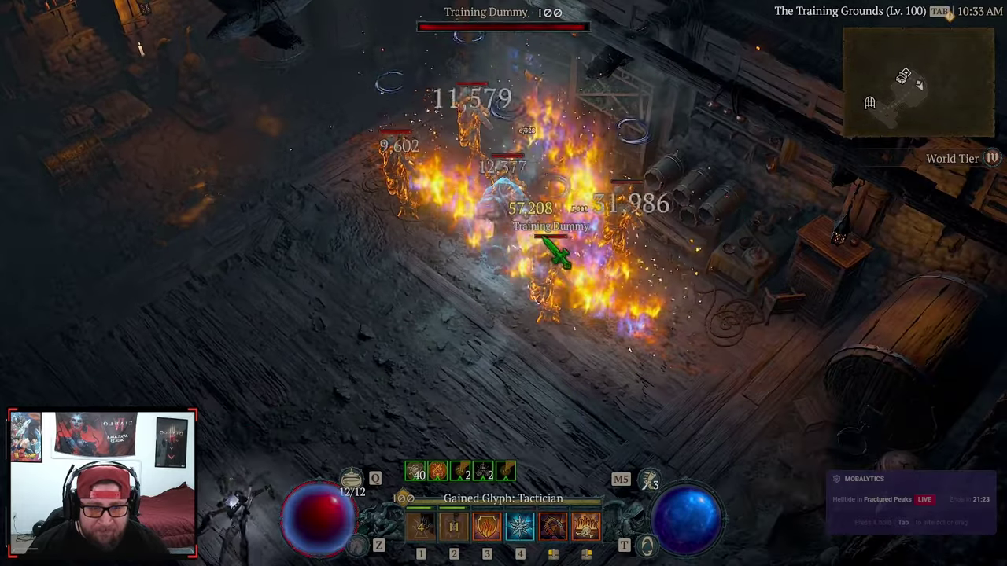
# - Keep attacking the dummies with Hydra and Firewall under Flame Shield, and evade and teleport away towards the entrance
pyautogui.click(548, 251)
pyautogui.click(270, 395)
pyautogui.moveTo(572, 252)
pyautogui.mouseDown()
pyautogui.moveTo(348, 378)
pyautogui.moveTo(359, 388)
pyautogui.moveTo(315, 394)
pyautogui.moveTo(799, 72)
pyautogui.moveTo(712, 96)
pyautogui.moveTo(589, 188)
pyautogui.mouseUp()
pyautogui.press('3')
pyautogui.press('3')
pyautogui.rightClick(606, 227)
pyautogui.moveTo(512, 310)
pyautogui.mouseDown()
pyautogui.moveTo(533, 254)
pyautogui.moveTo(422, 339)
pyautogui.moveTo(311, 340)
pyautogui.moveTo(284, 406)
pyautogui.moveTo(215, 404)
pyautogui.moveTo(230, 332)
pyautogui.mouseUp()
pyautogui.press('space')
pyautogui.press('1')
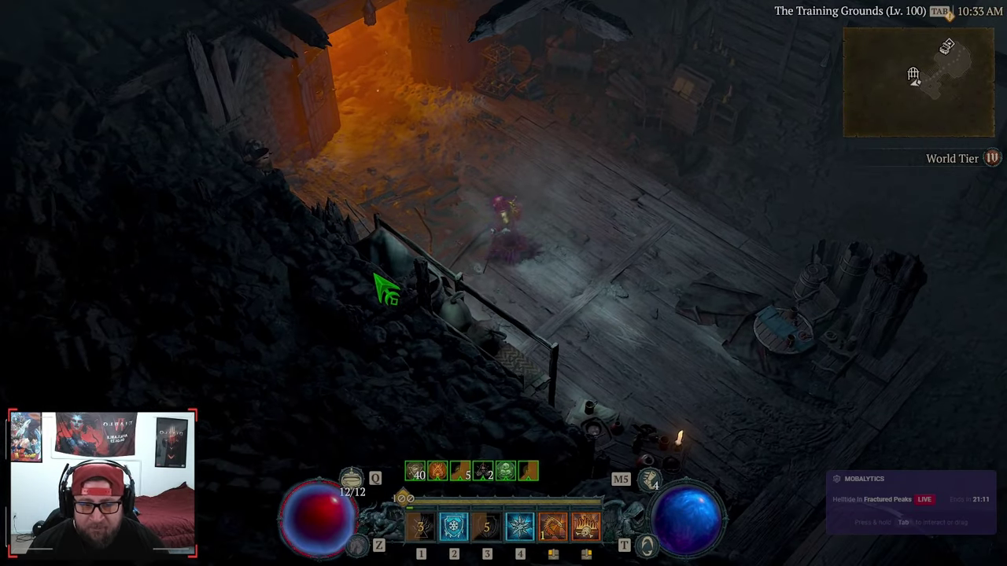
# - Switch to Mobalytics, read the Fireball node's details and view the build's assigned skills and enchantments
pyautogui.hotkey('alt', 'Tab')
pyautogui.moveTo(509, 358)
pyautogui.mouseDown()
pyautogui.moveTo(505, 404)
pyautogui.moveTo(521, 363)
pyautogui.mouseUp()
pyautogui.moveTo(401, 309)
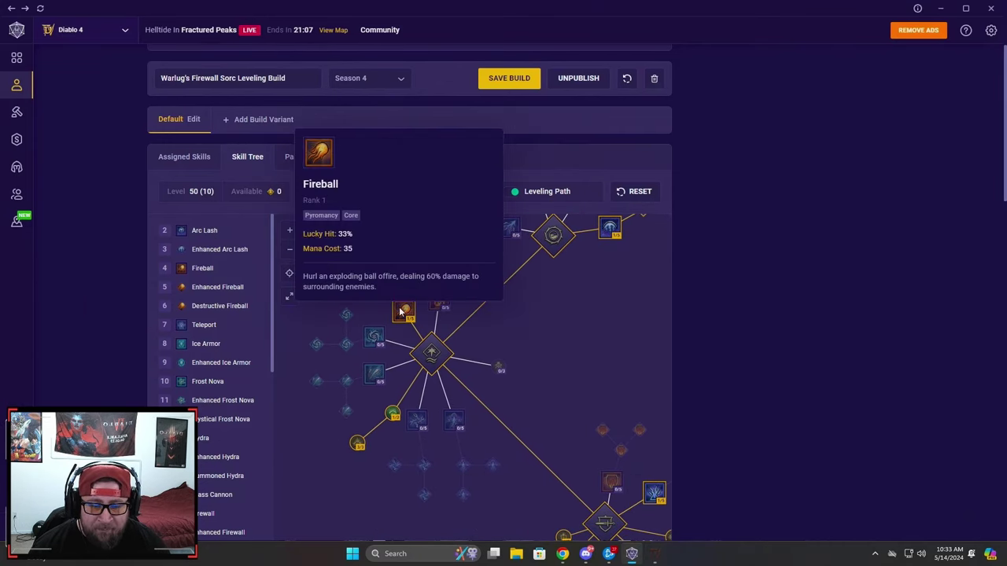
pyautogui.click(171, 162)
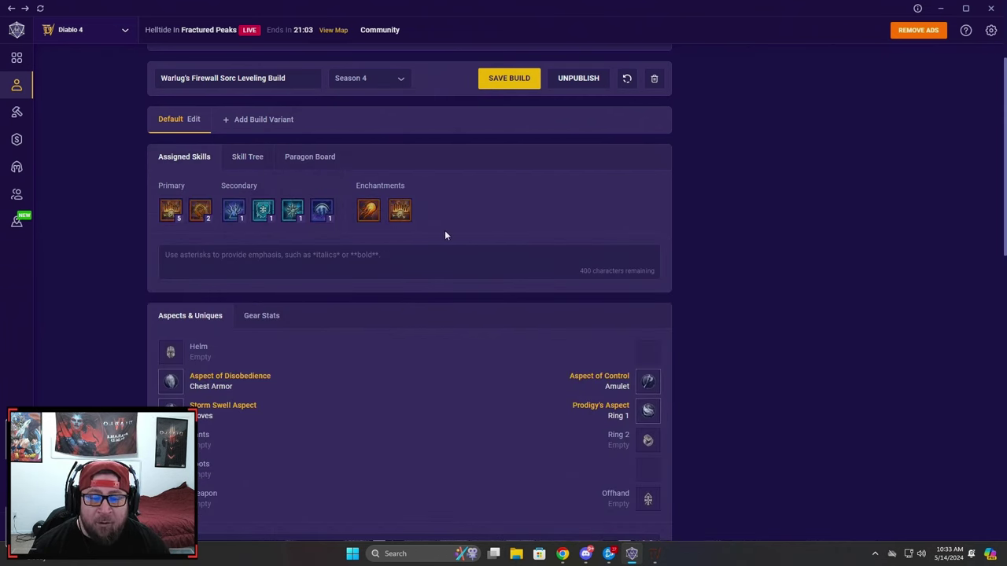
# - Return to the skill tree and read the details of Arc Lash, Glinting Arc Lash and Flickering Arc Lash
pyautogui.click(249, 159)
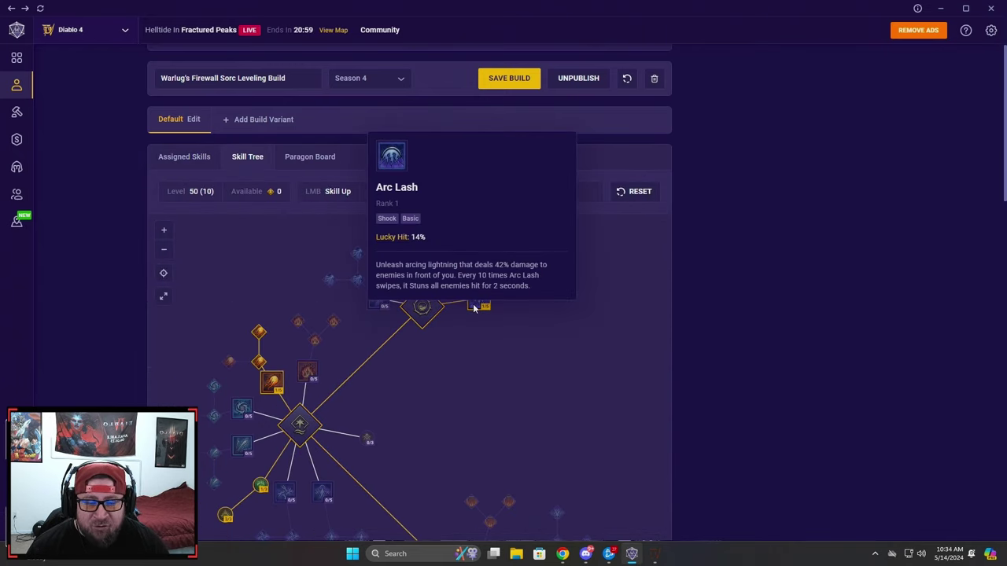
pyautogui.moveTo(505, 321); pyautogui.dragTo(514, 353)
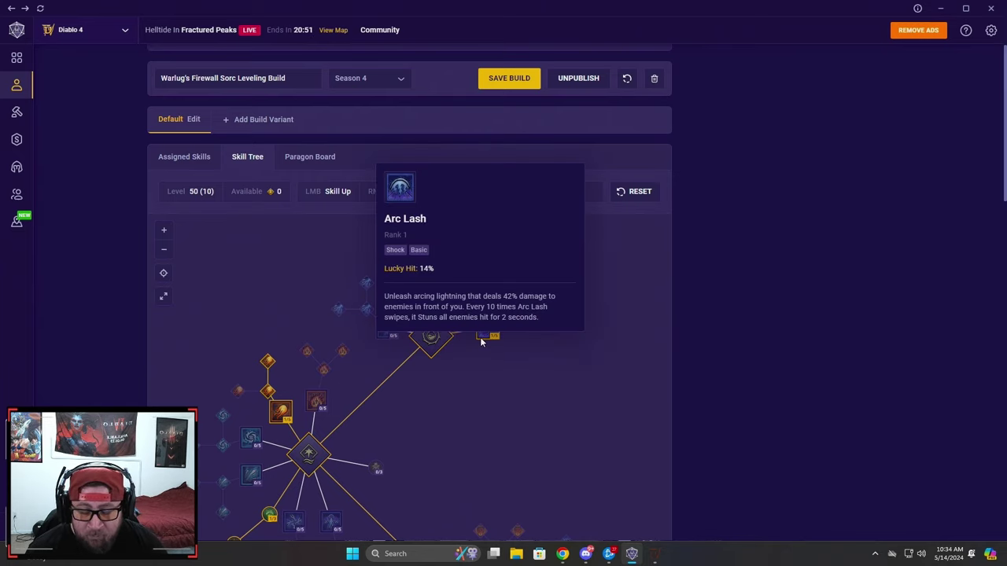
pyautogui.moveTo(547, 313)
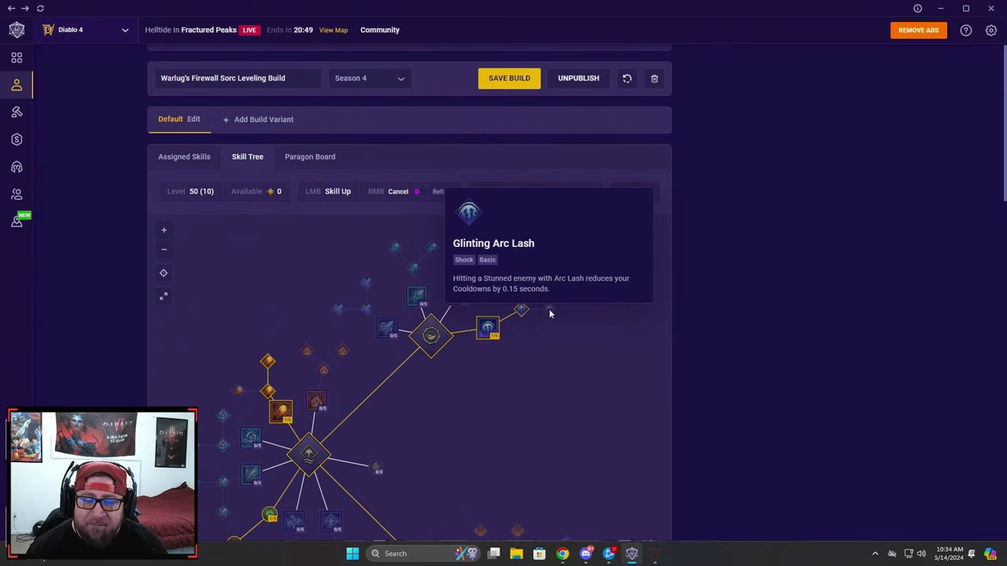
pyautogui.moveTo(525, 287)
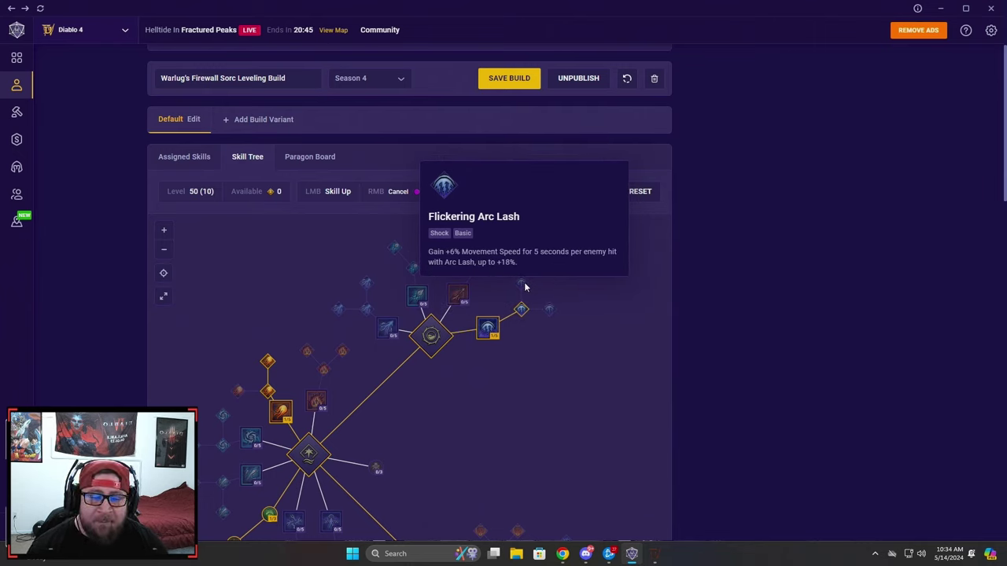
# - Read the details of Destructive Fireball and Firewall, and look over the assigned defensive skills in the tree
pyautogui.moveTo(540, 393); pyautogui.dragTo(532, 354)
pyautogui.moveTo(364, 296)
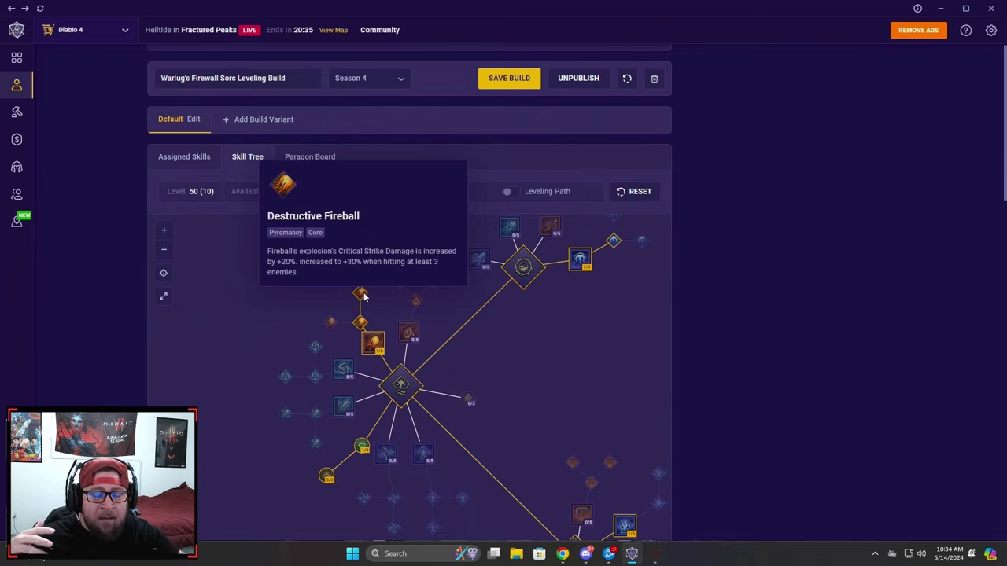
pyautogui.moveTo(592, 393); pyautogui.dragTo(570, 246)
pyautogui.moveTo(483, 414); pyautogui.dragTo(464, 227)
pyautogui.scroll(-3, 458, 395)
pyautogui.moveTo(570, 460)
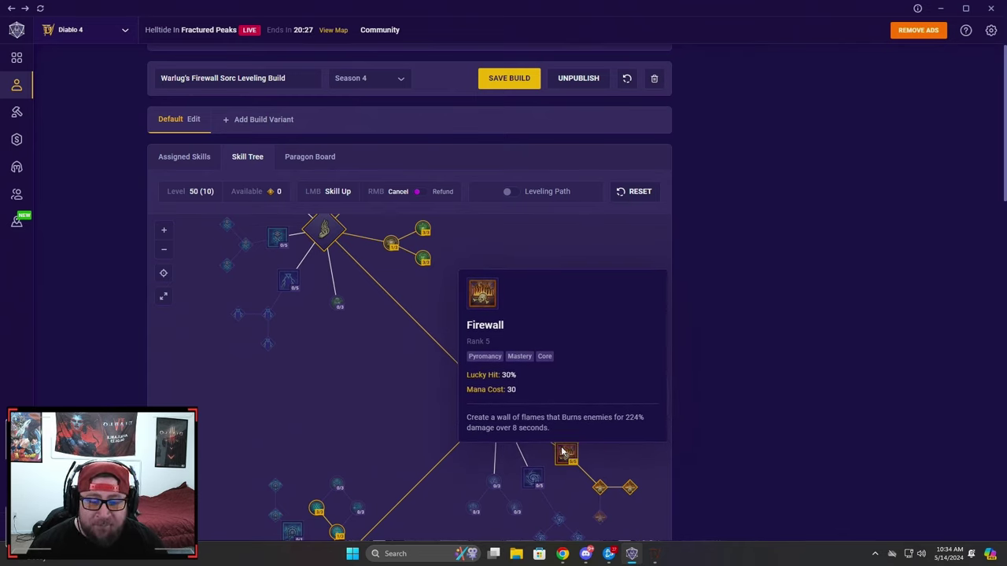
pyautogui.scroll(-6, 481, 330)
pyautogui.scroll(3, 452, 350)
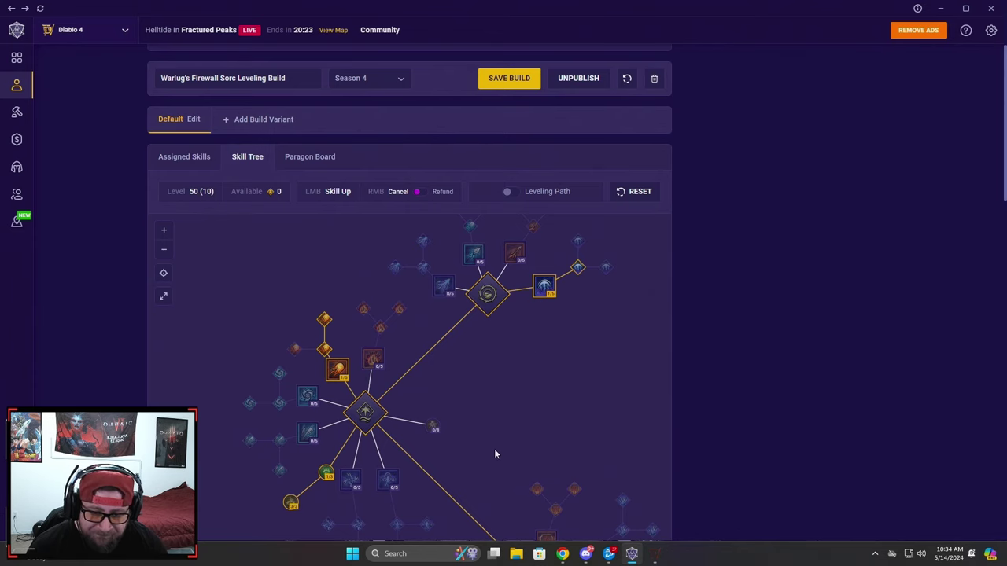
pyautogui.scroll(-5, 495, 454)
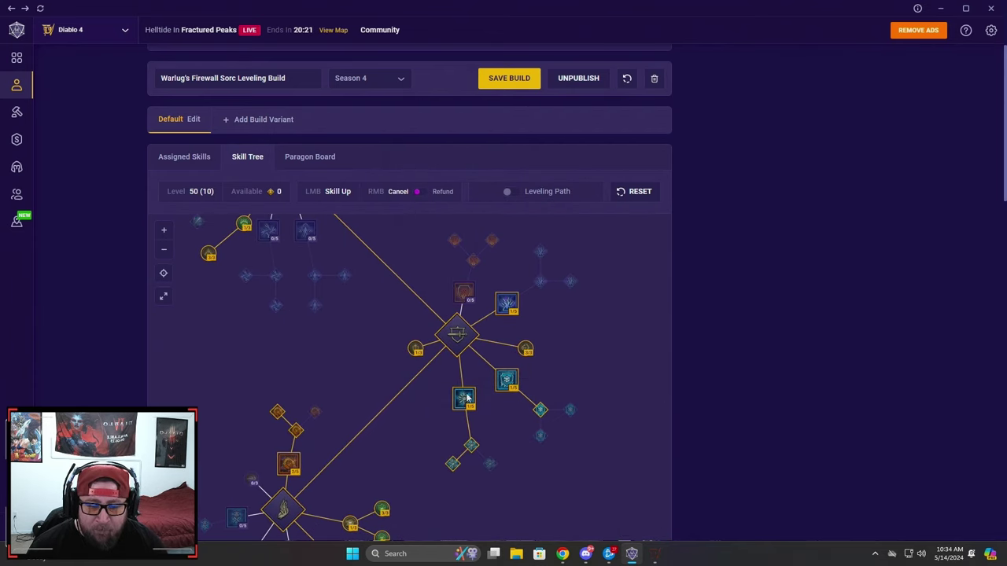
pyautogui.moveTo(506, 383)
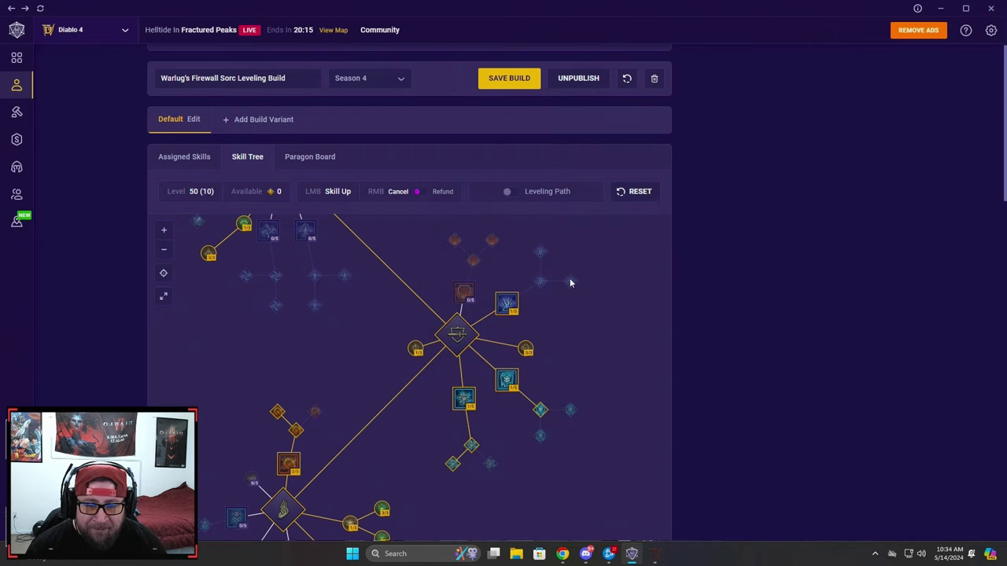
# - Refund one rank of Hydra and spend the freed point on Teleport's first upgrade
pyautogui.moveTo(363, 337); pyautogui.dragTo(393, 252)
pyautogui.moveTo(412, 393); pyautogui.dragTo(409, 273)
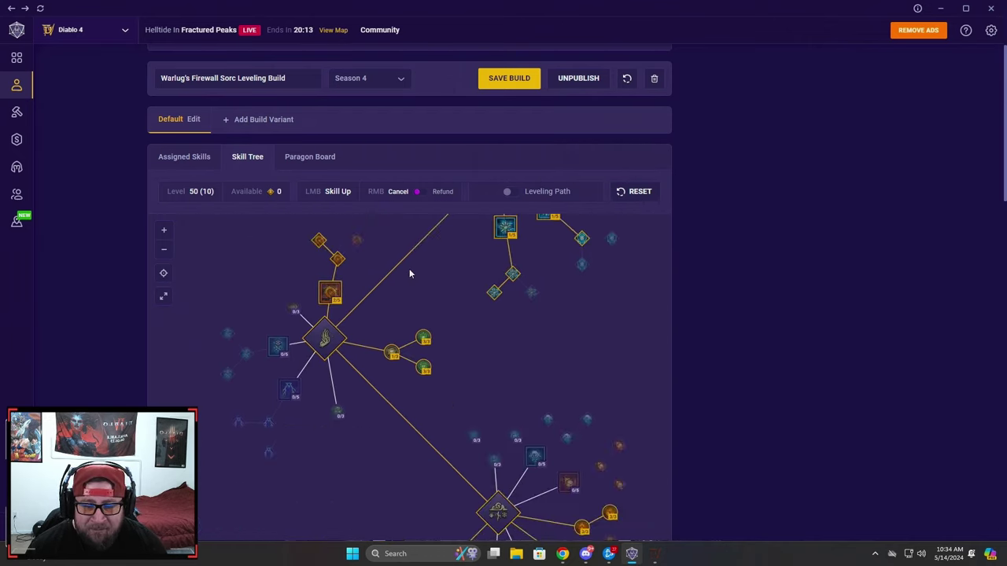
pyautogui.rightClick(328, 298)
pyautogui.moveTo(513, 234); pyautogui.dragTo(418, 386)
pyautogui.click(486, 266)
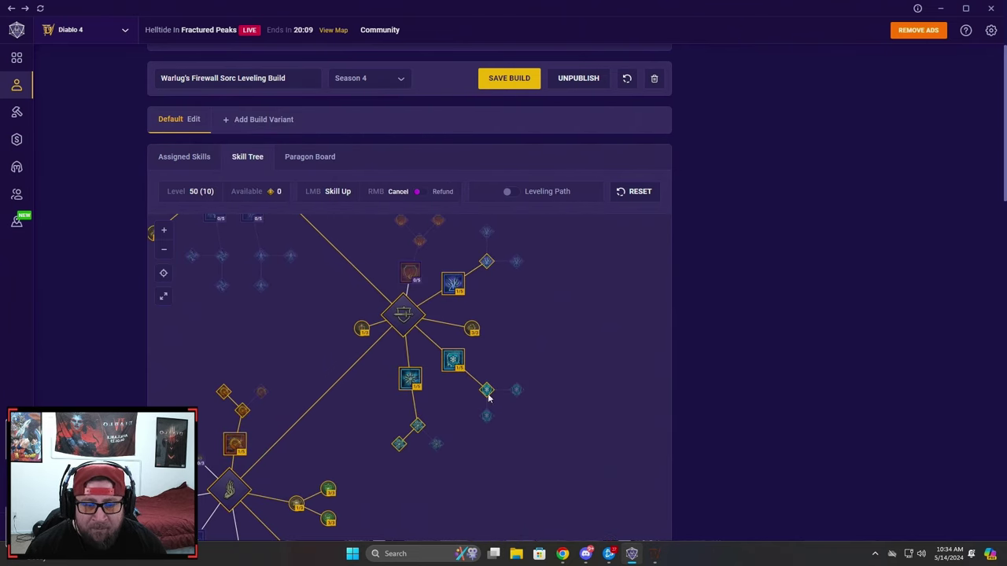
# - Refund one point from the green passive directly above Protection and spend it on the outer upgrade of Teleport
pyautogui.moveTo(308, 473); pyautogui.dragTo(322, 390)
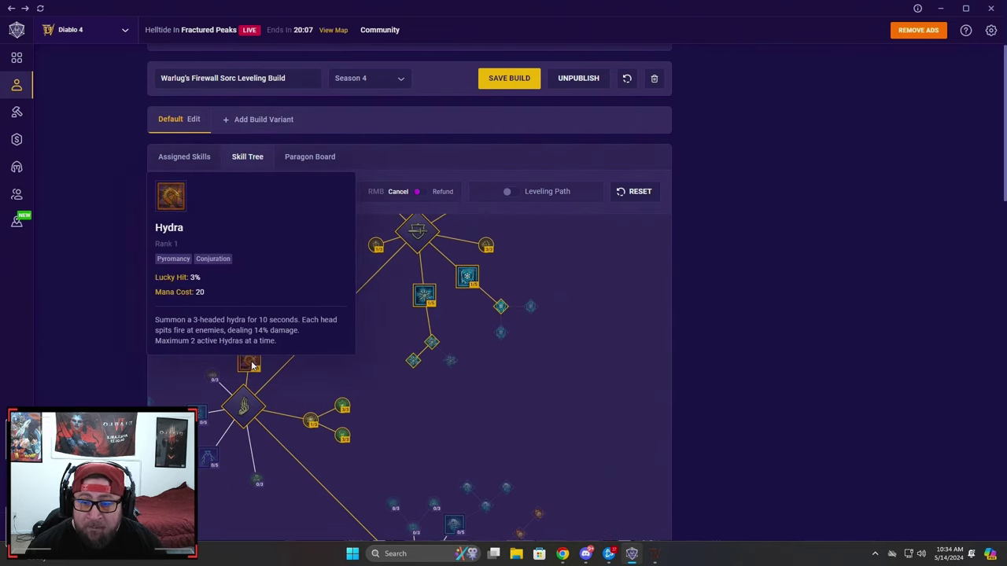
pyautogui.moveTo(400, 434); pyautogui.dragTo(396, 377)
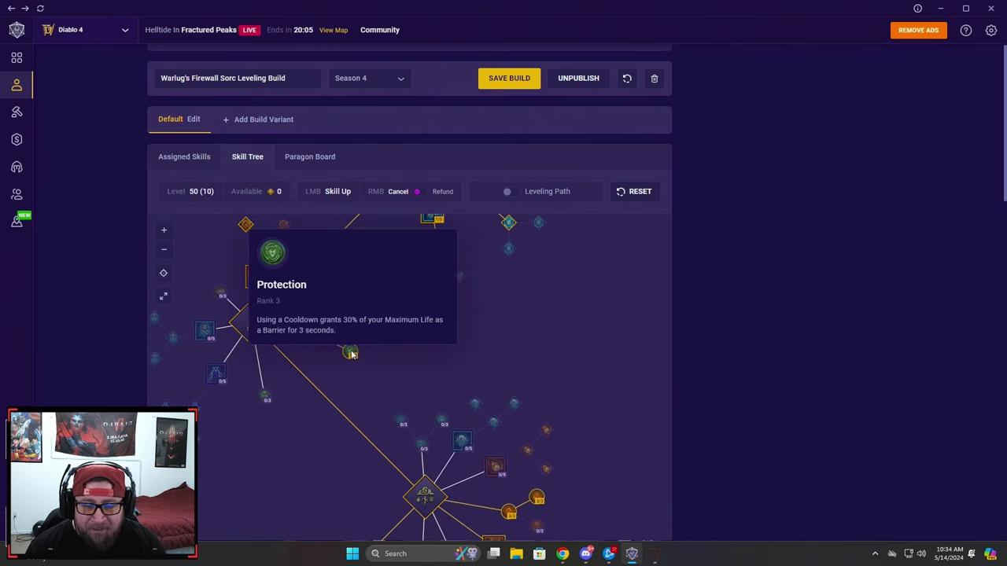
pyautogui.moveTo(484, 282); pyautogui.dragTo(460, 435)
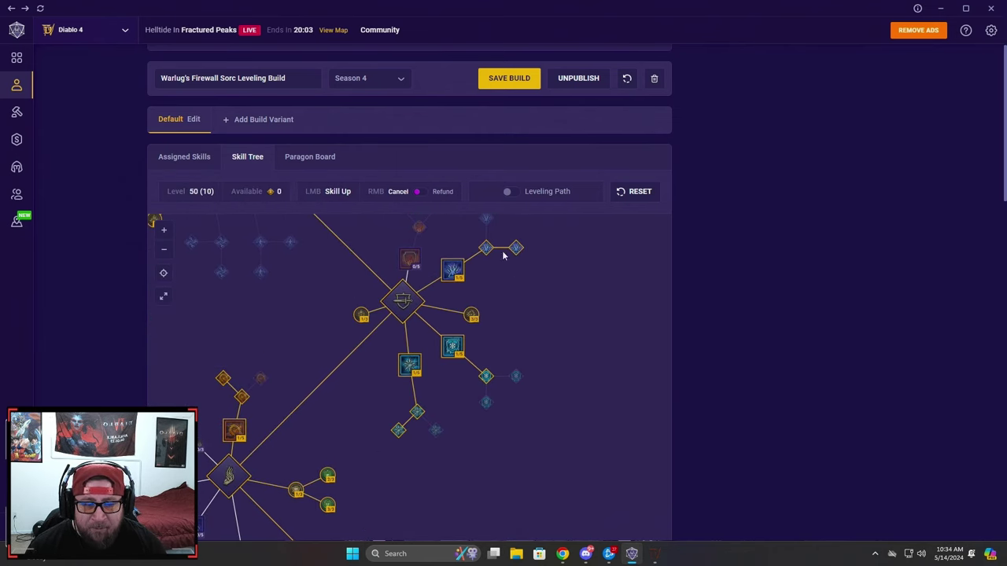
# - Read the details of the assigned passives Glass Cannon, Elemental Attunement, Devastation and Elemental Dominance
pyautogui.moveTo(344, 420); pyautogui.dragTo(493, 419)
pyautogui.moveTo(473, 287); pyautogui.dragTo(464, 439)
pyautogui.moveTo(486, 362); pyautogui.dragTo(406, 309)
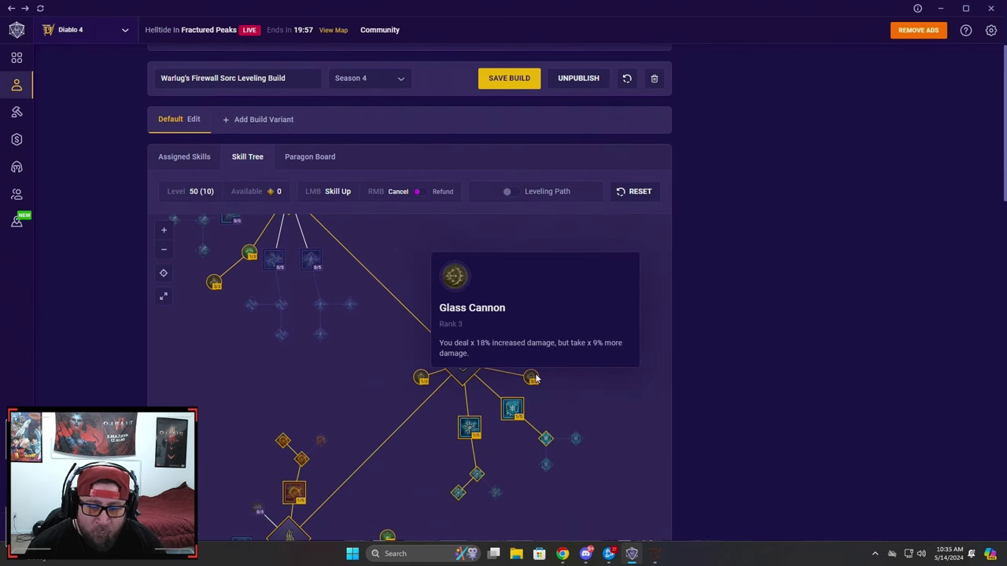
pyautogui.moveTo(418, 383)
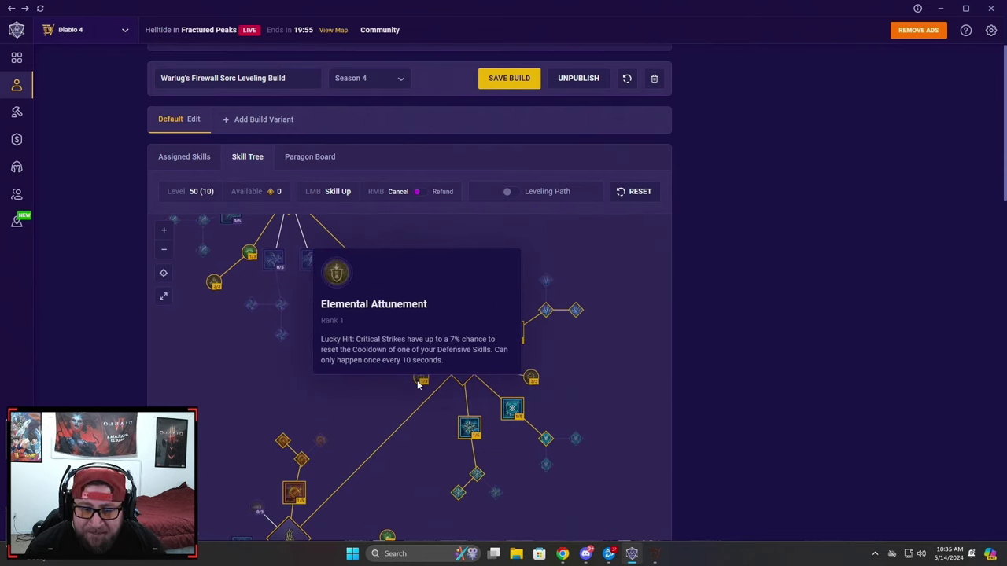
pyautogui.moveTo(362, 397); pyautogui.dragTo(544, 476)
pyautogui.moveTo(380, 350)
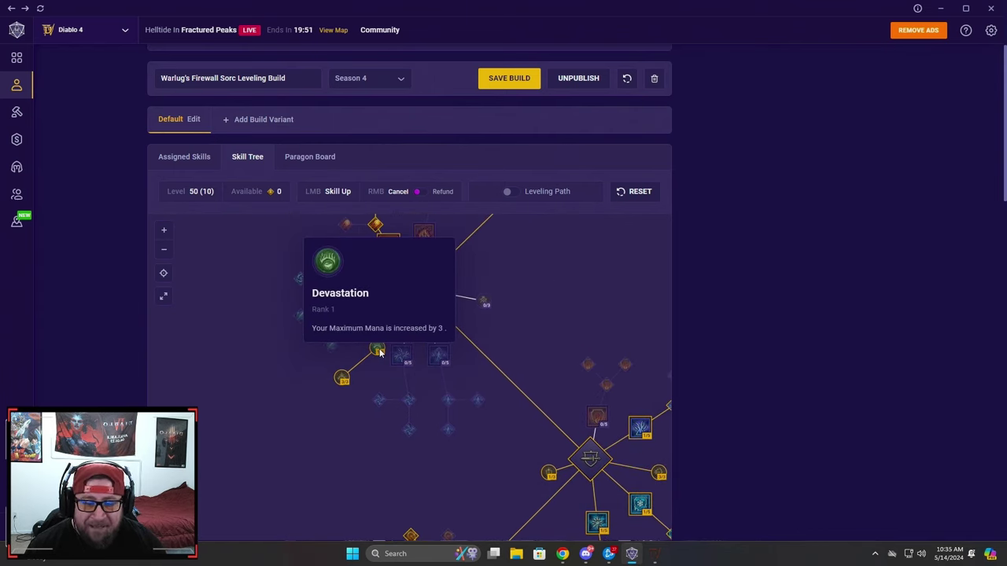
pyautogui.moveTo(342, 379)
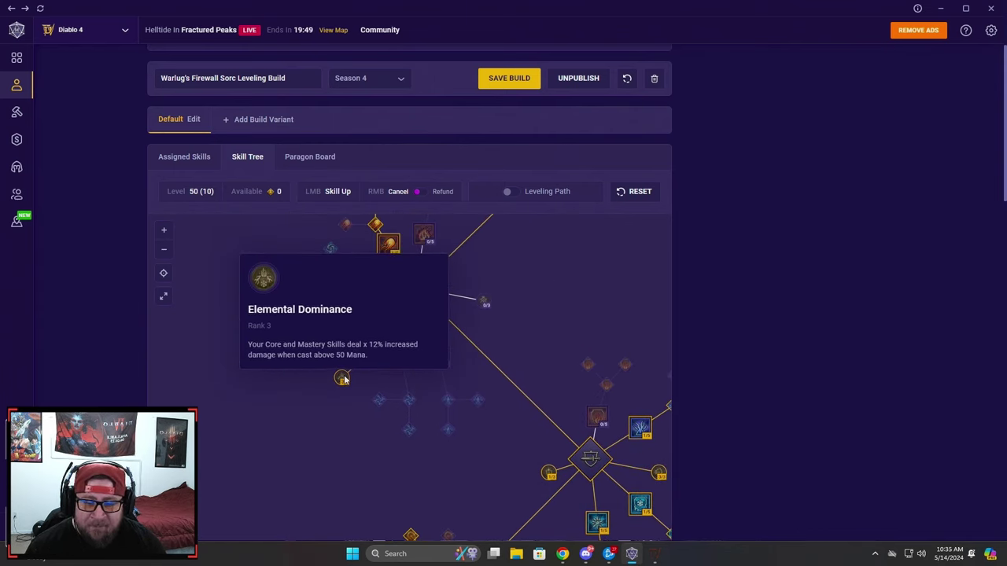
# - Examine Hydra and its upgrades, Align the Elements and the two green passives branching from it
pyautogui.moveTo(511, 496); pyautogui.dragTo(470, 308)
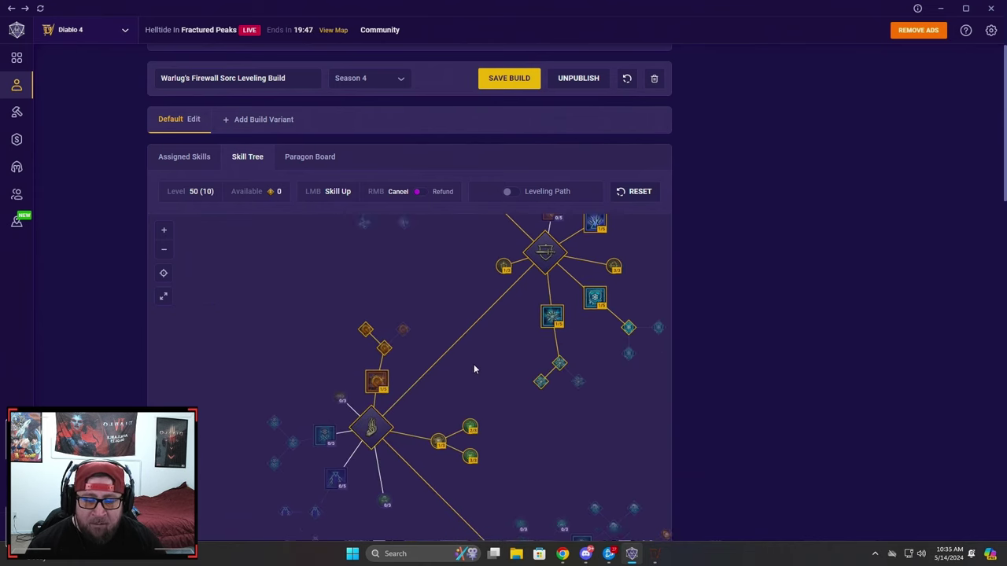
pyautogui.scroll(-1, 473, 361)
pyautogui.moveTo(362, 288)
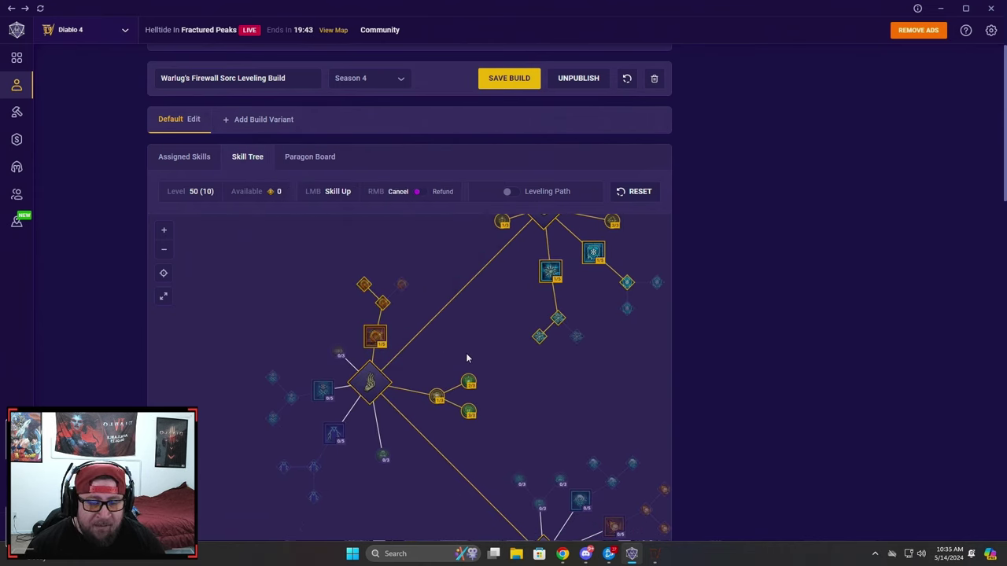
pyautogui.moveTo(376, 340)
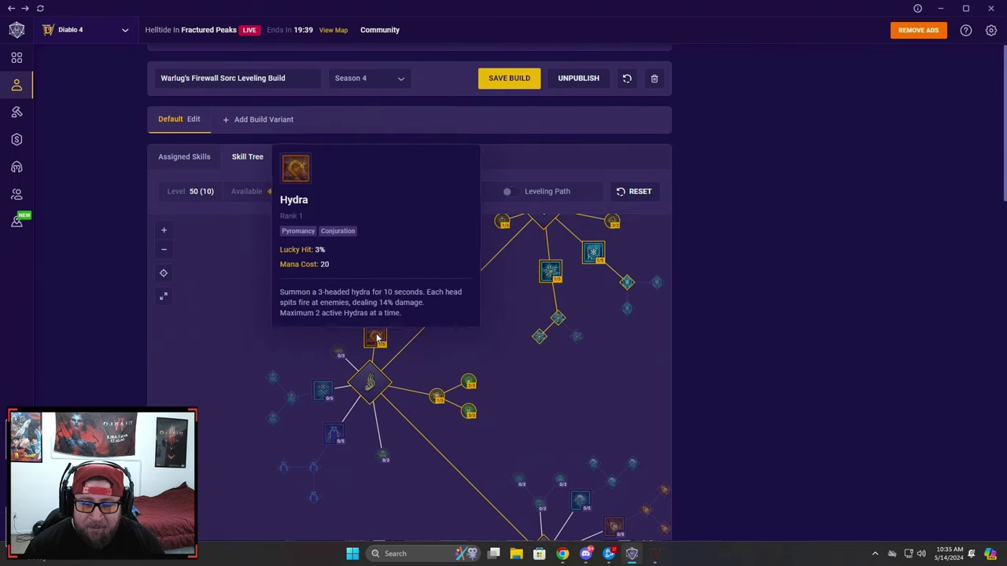
pyautogui.moveTo(518, 426); pyautogui.dragTo(486, 383)
pyautogui.moveTo(409, 360)
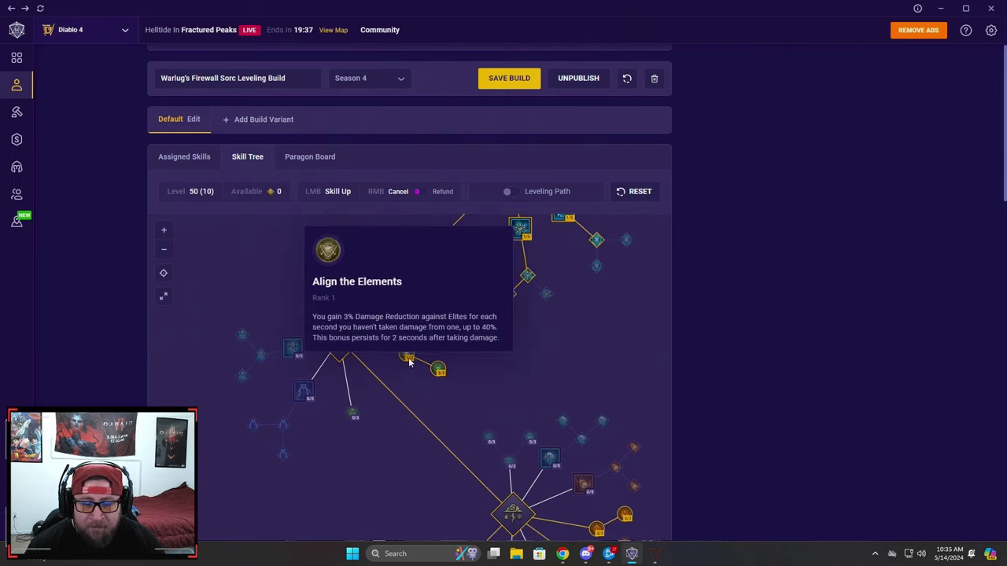
pyautogui.moveTo(441, 375)
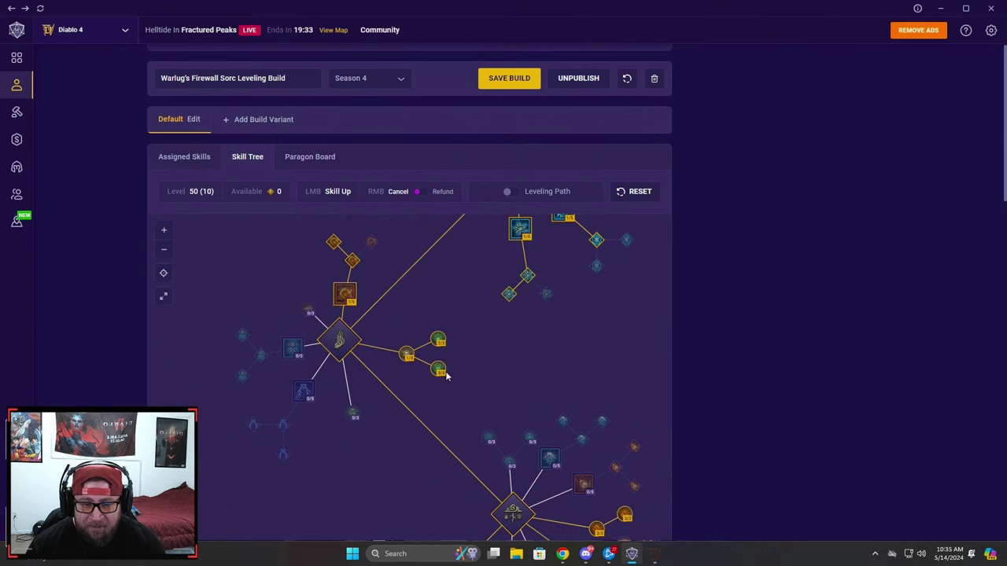
pyautogui.moveTo(441, 349)
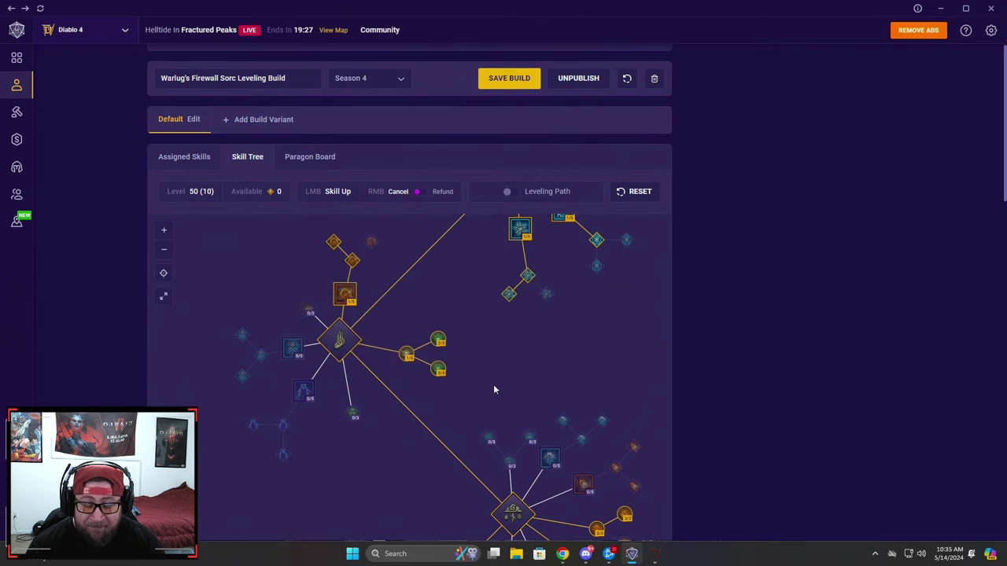
# - Examine the two assigned fire passives beside Firewall, including Devouring Blaze
pyautogui.moveTo(444, 392); pyautogui.dragTo(351, 229)
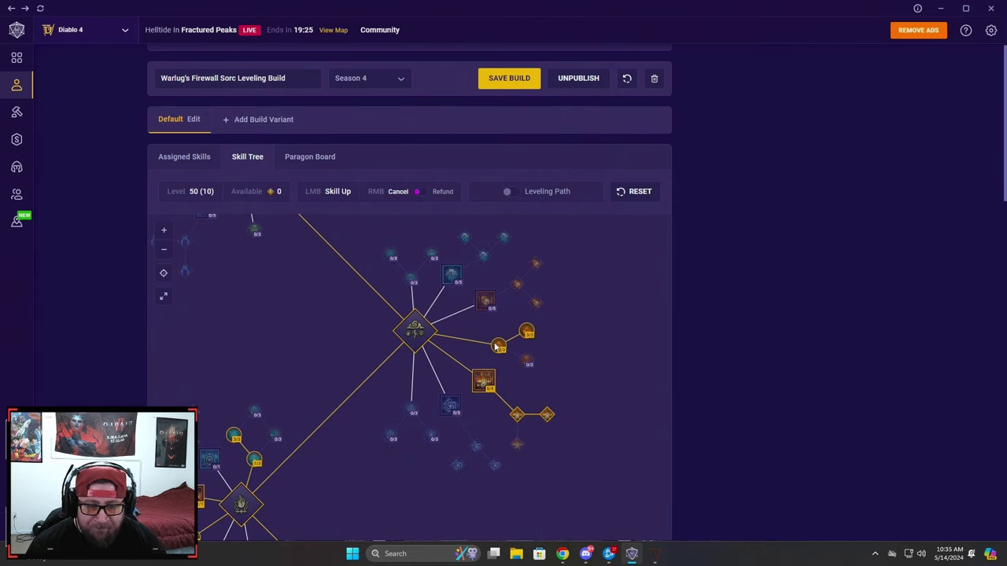
pyautogui.moveTo(501, 347)
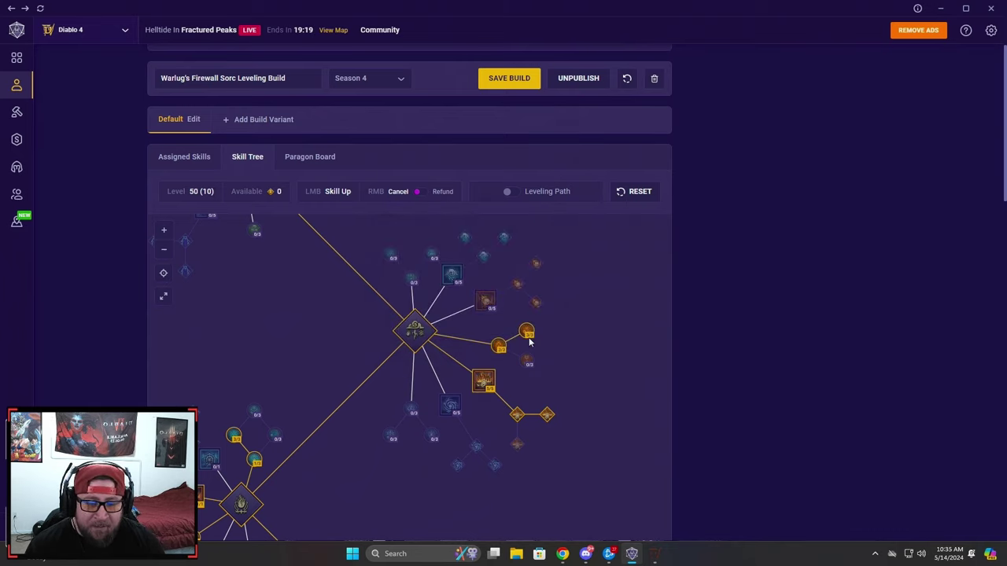
pyautogui.moveTo(529, 338)
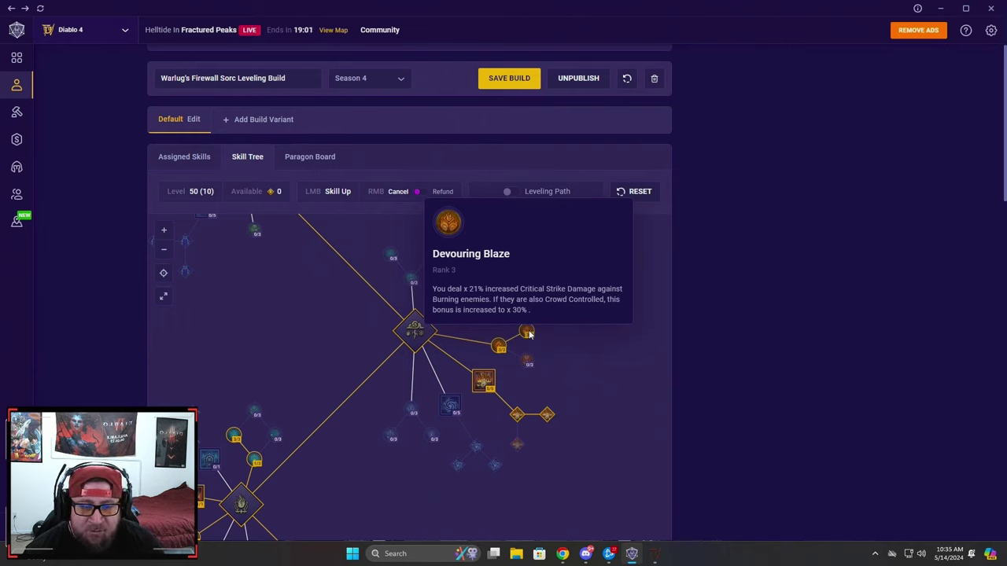
# - Look back through the skill tree up to the Fireball and Arc Lash clusters, and return to Devouring Blaze's details
pyautogui.moveTo(276, 294); pyautogui.dragTo(505, 386)
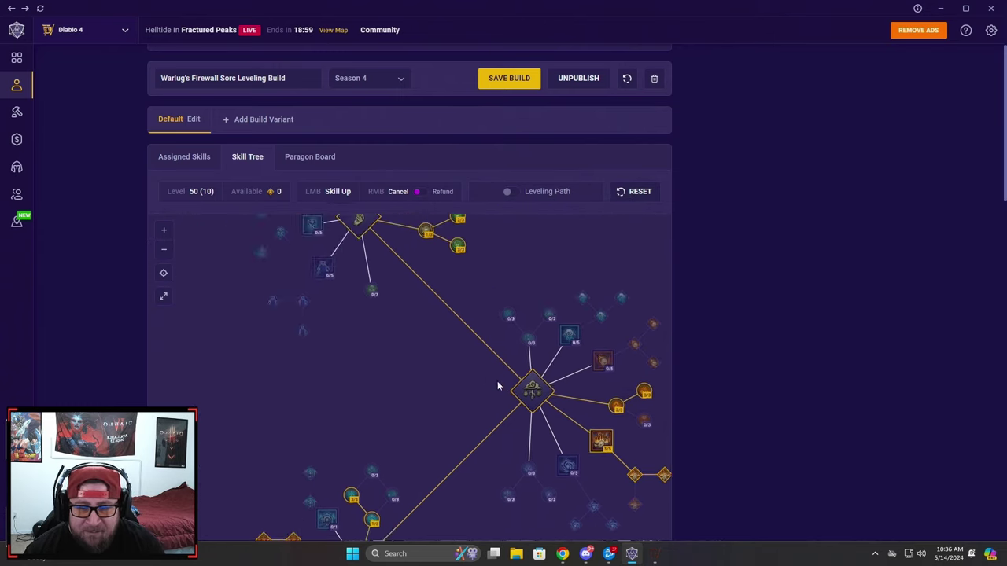
pyautogui.moveTo(569, 310); pyautogui.dragTo(472, 346)
pyautogui.moveTo(481, 391); pyautogui.dragTo(453, 290)
pyautogui.moveTo(541, 372)
pyautogui.moveTo(576, 430); pyautogui.dragTo(573, 325)
pyautogui.moveTo(542, 459); pyautogui.dragTo(587, 495)
pyautogui.moveTo(586, 340); pyautogui.dragTo(521, 447)
pyautogui.moveTo(559, 355); pyautogui.dragTo(584, 492)
pyautogui.moveTo(514, 338); pyautogui.dragTo(534, 494)
pyautogui.moveTo(575, 330); pyautogui.dragTo(580, 448)
pyautogui.moveTo(431, 333); pyautogui.dragTo(504, 422)
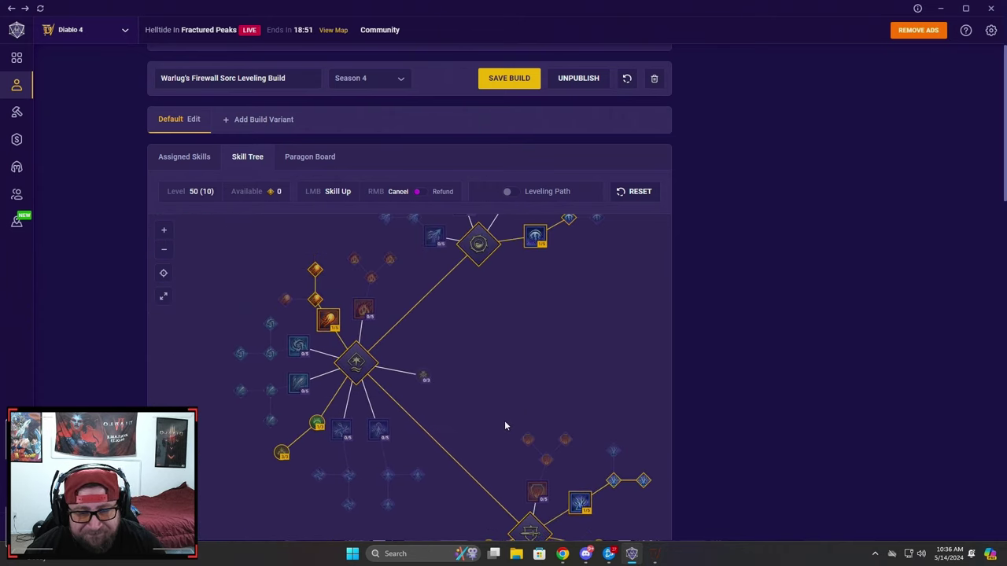
pyautogui.moveTo(500, 337); pyautogui.dragTo(471, 381)
pyautogui.scroll(-5, 449, 415)
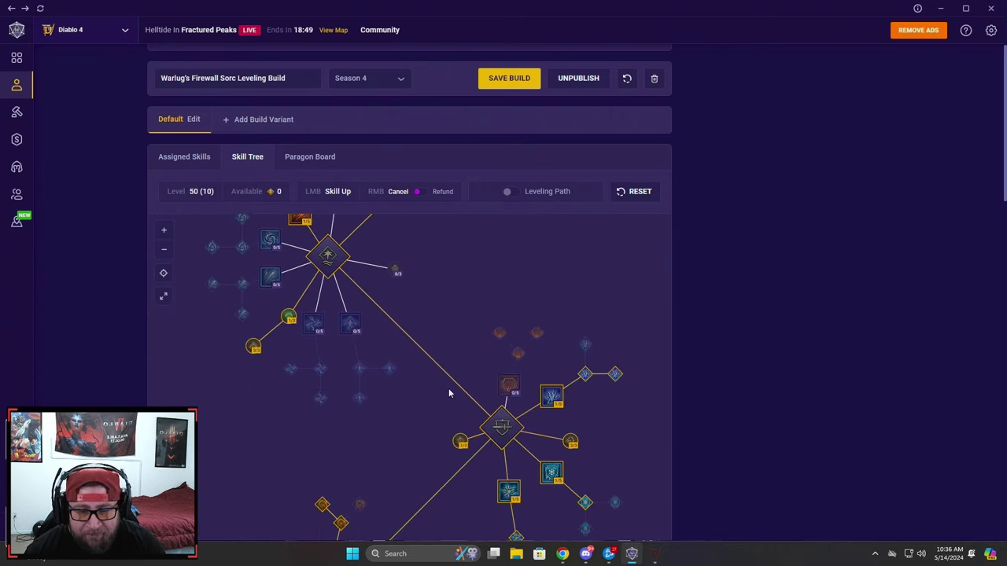
pyautogui.scroll(-3, 435, 378)
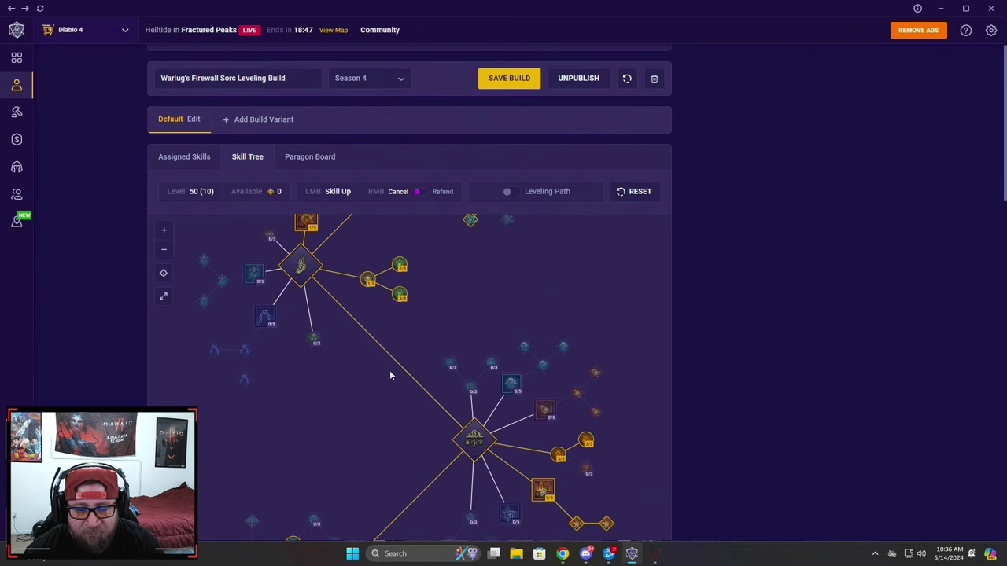
pyautogui.moveTo(412, 395); pyautogui.dragTo(394, 318)
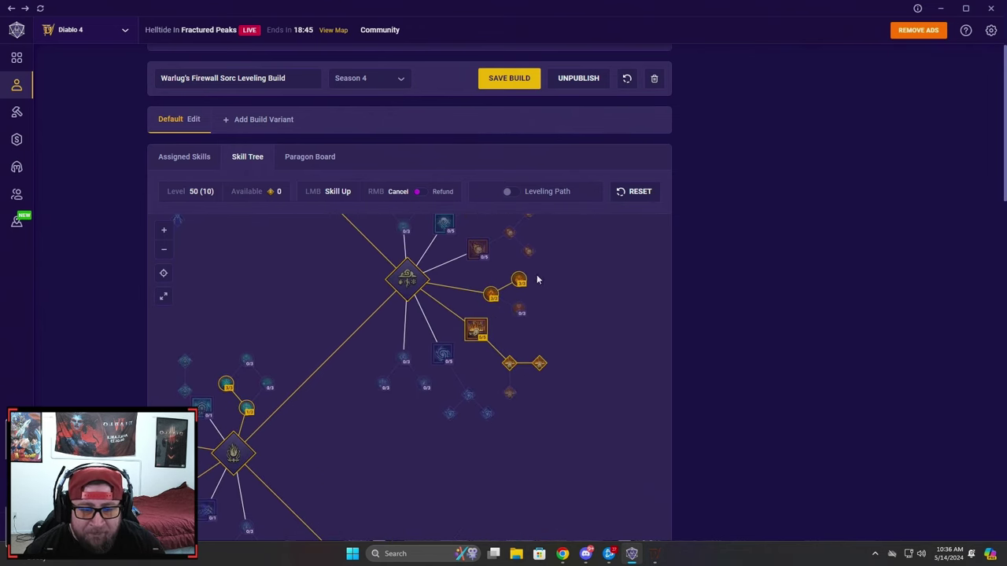
pyautogui.moveTo(519, 288)
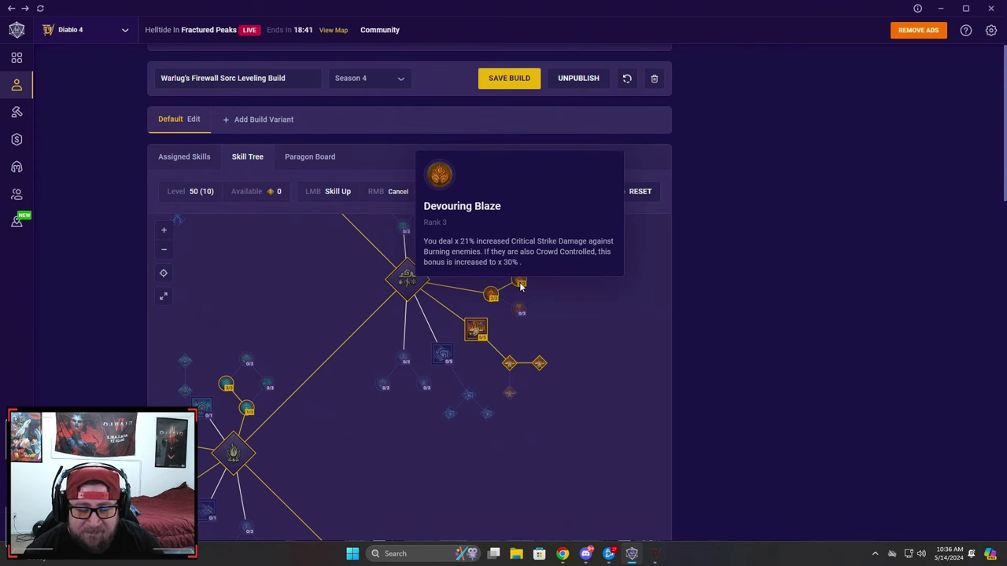
# - Look over the Firewall cluster again and examine Firewall's outer upgrade
pyautogui.moveTo(363, 330); pyautogui.dragTo(423, 531)
pyautogui.moveTo(491, 367)
pyautogui.scroll(-5, 472, 366)
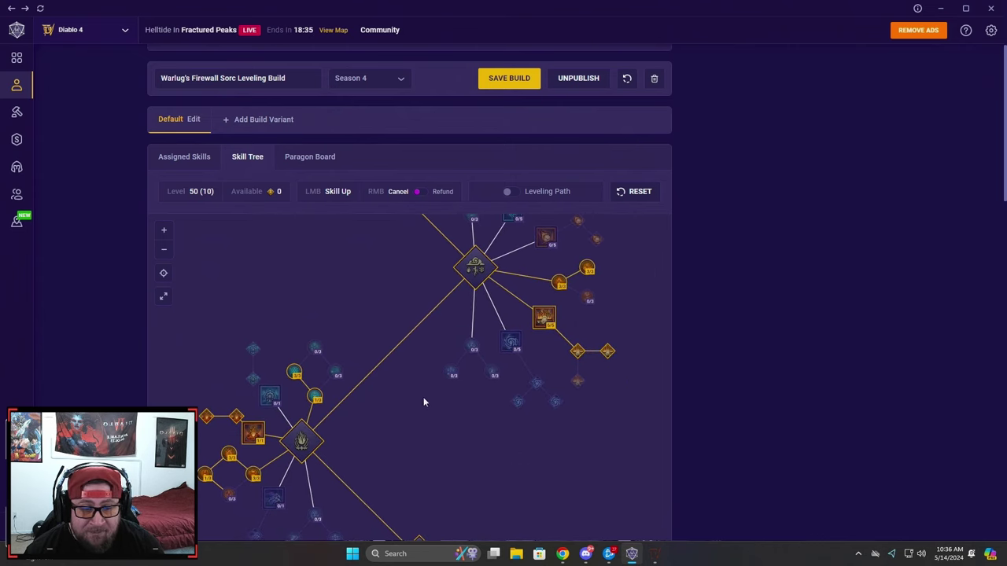
pyautogui.moveTo(612, 356)
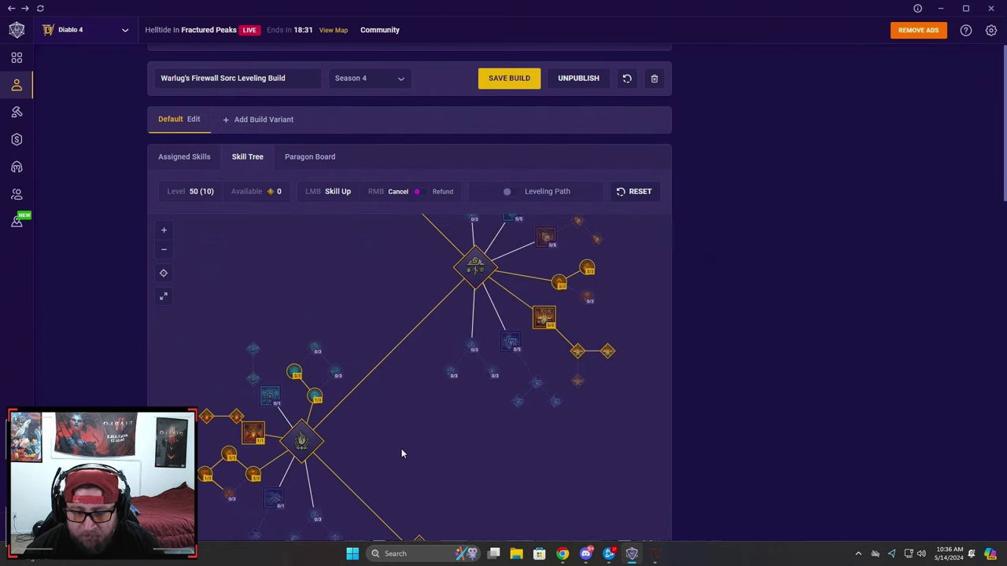
# - Examine the Ultimate cluster, reading the details of its cold passive, Inferno and Inferno's two upgrades
pyautogui.moveTo(403, 449); pyautogui.dragTo(505, 412)
pyautogui.moveTo(397, 333)
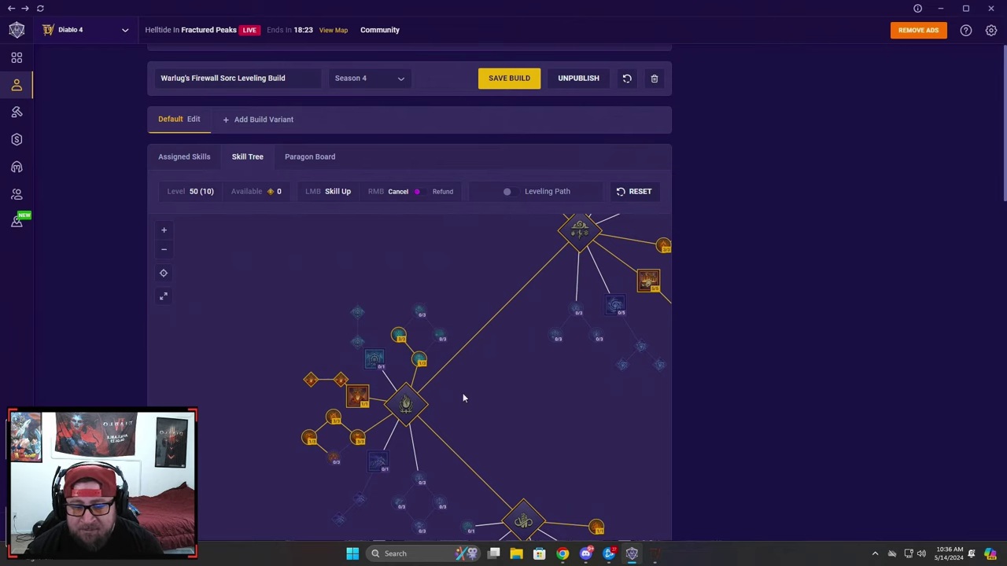
pyautogui.scroll(-2, 472, 406)
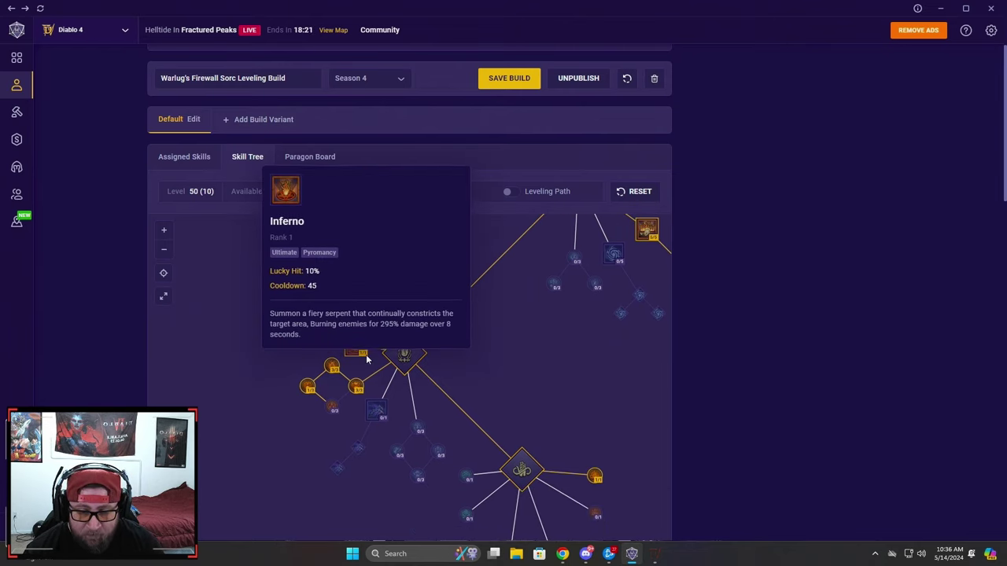
pyautogui.moveTo(346, 336)
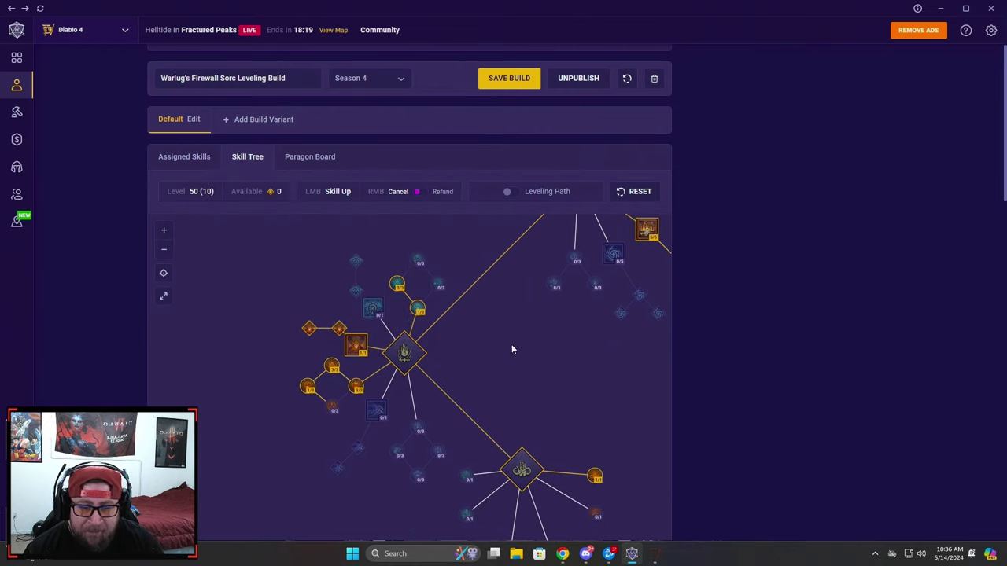
pyautogui.moveTo(309, 332)
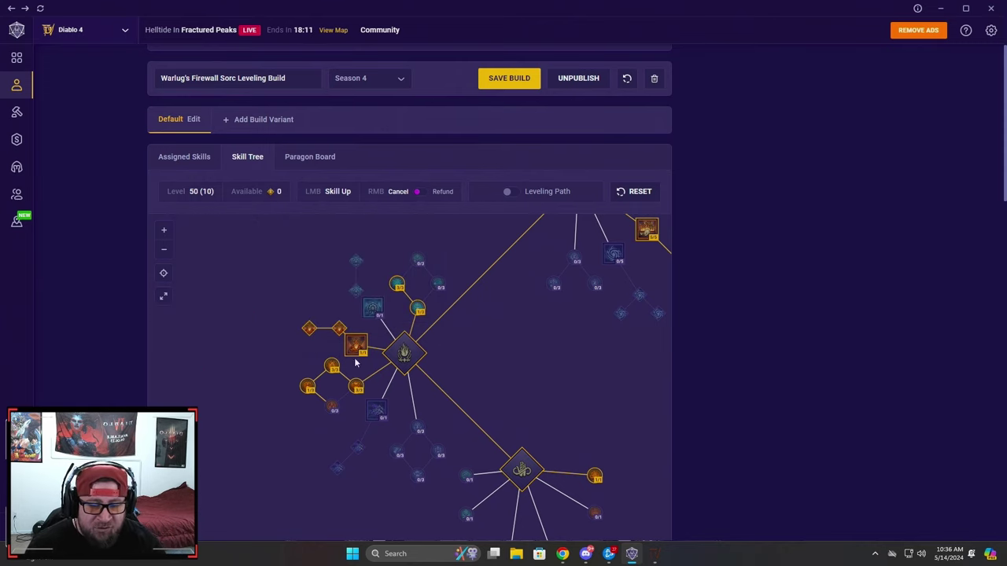
# - Read the details of the assigned Soulfire and Fiery Surge passives in the Ultimate cluster
pyautogui.moveTo(449, 387); pyautogui.dragTo(448, 360)
pyautogui.moveTo(313, 367)
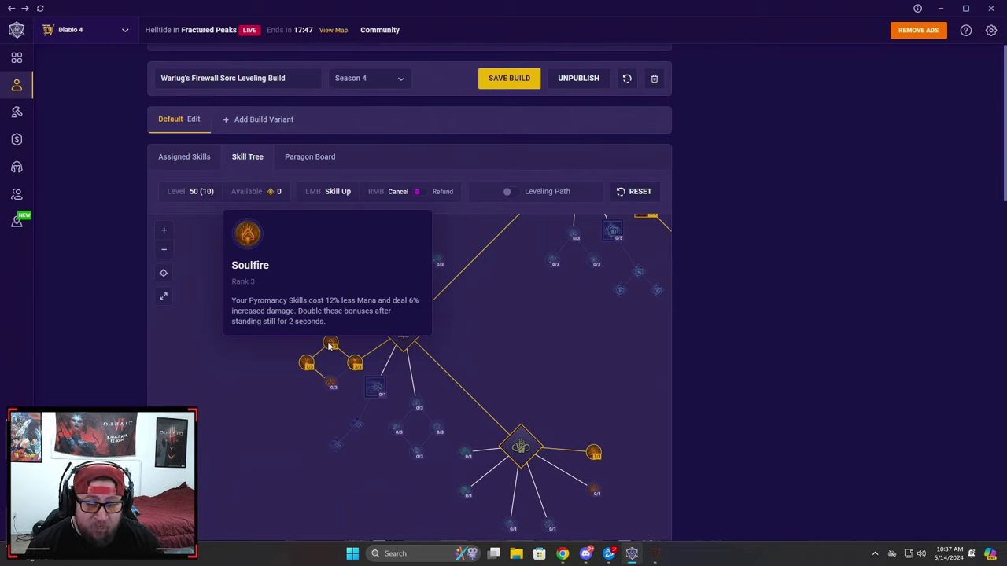
pyautogui.moveTo(362, 368)
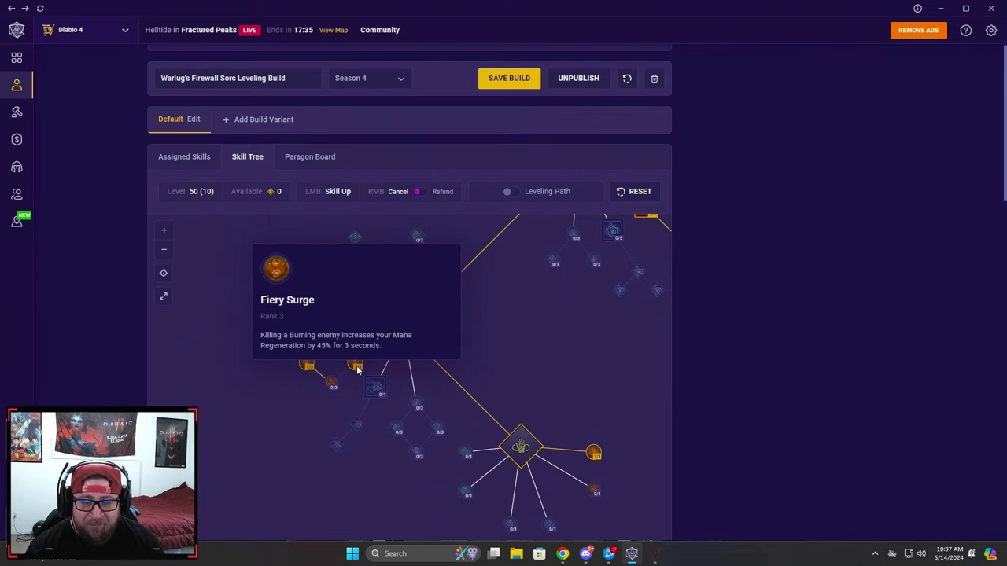
pyautogui.moveTo(502, 314); pyautogui.dragTo(408, 304)
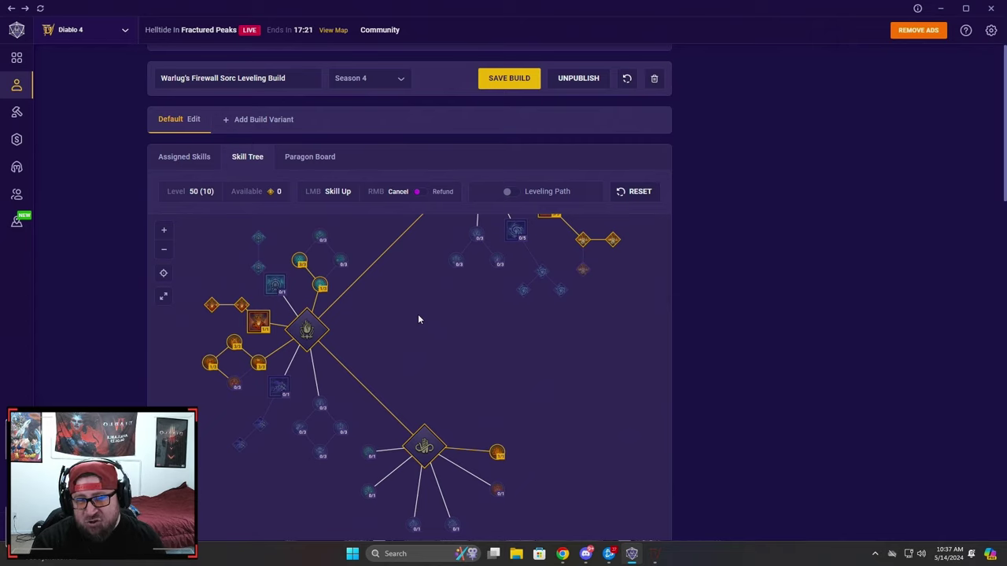
# - Look back up the skill tree to Arc Lash, and check the secondary skills in the assigned skills overview
pyautogui.moveTo(403, 361); pyautogui.dragTo(413, 496)
pyautogui.moveTo(420, 226); pyautogui.dragTo(410, 480)
pyautogui.moveTo(405, 307); pyautogui.dragTo(394, 521)
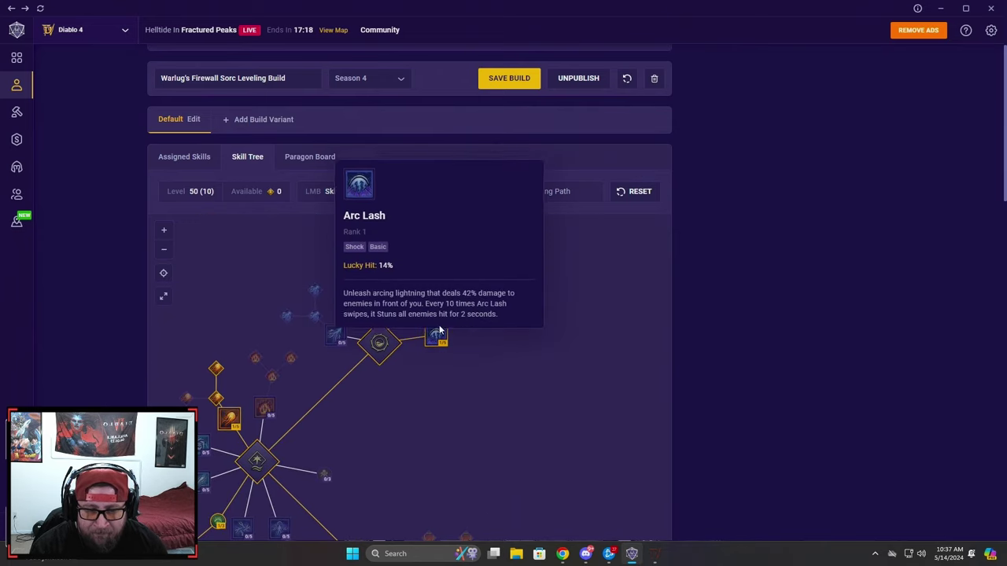
pyautogui.click(210, 157)
pyautogui.moveTo(321, 214)
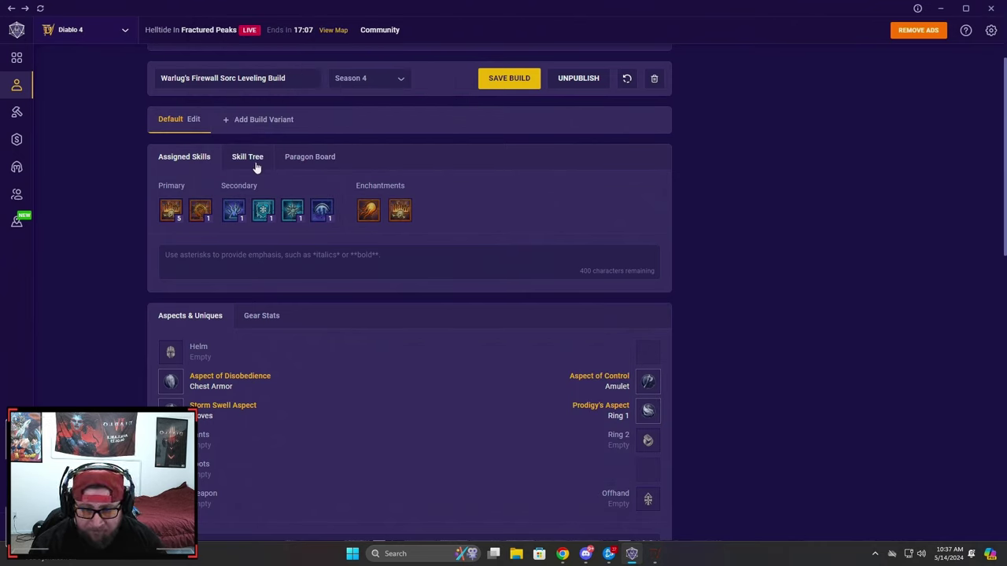
# - Return to the skill tree, review the Ultimate cluster and the Combustion key passive, and look back up to the Basic cluster
pyautogui.click(248, 157)
pyautogui.moveTo(397, 526); pyautogui.dragTo(338, 230)
pyautogui.moveTo(217, 514); pyautogui.dragTo(264, 418)
pyautogui.moveTo(279, 377)
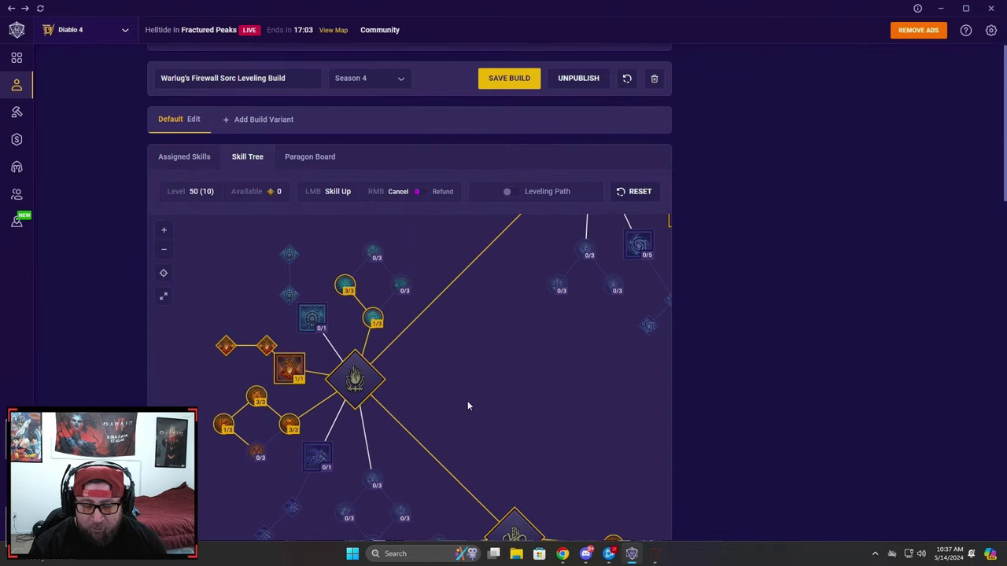
pyautogui.scroll(-4, 404, 343)
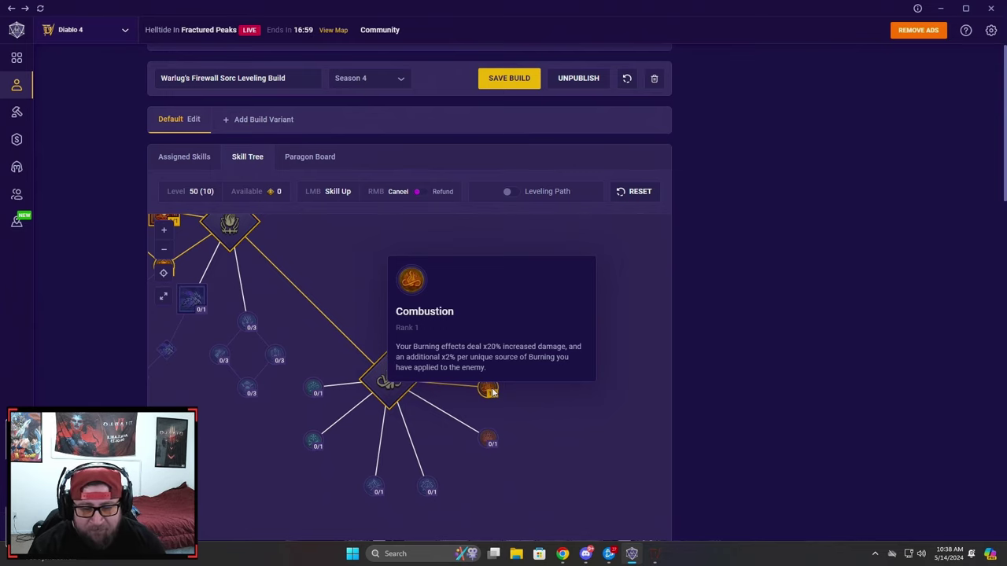
pyautogui.scroll(4, 472, 397)
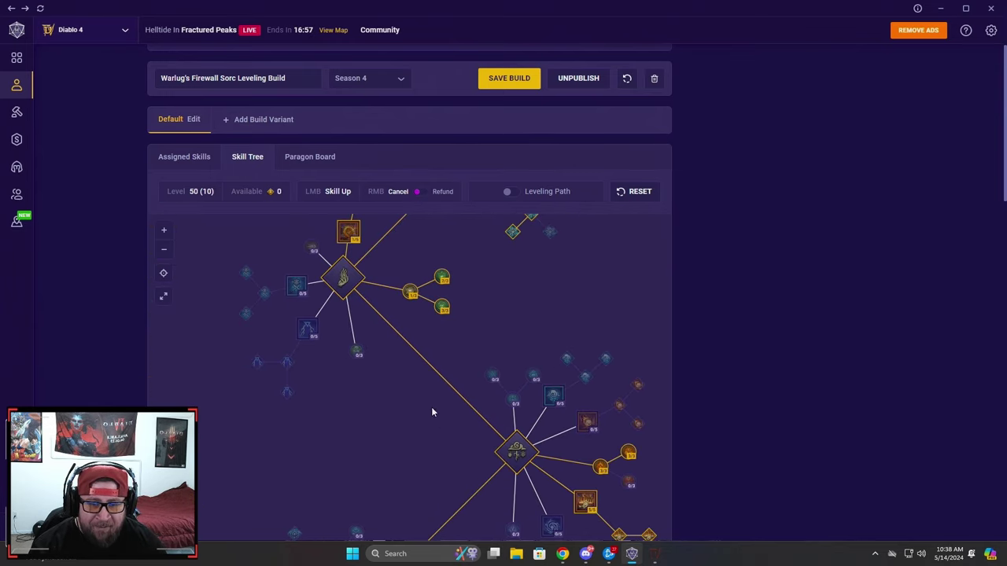
pyautogui.scroll(4, 426, 403)
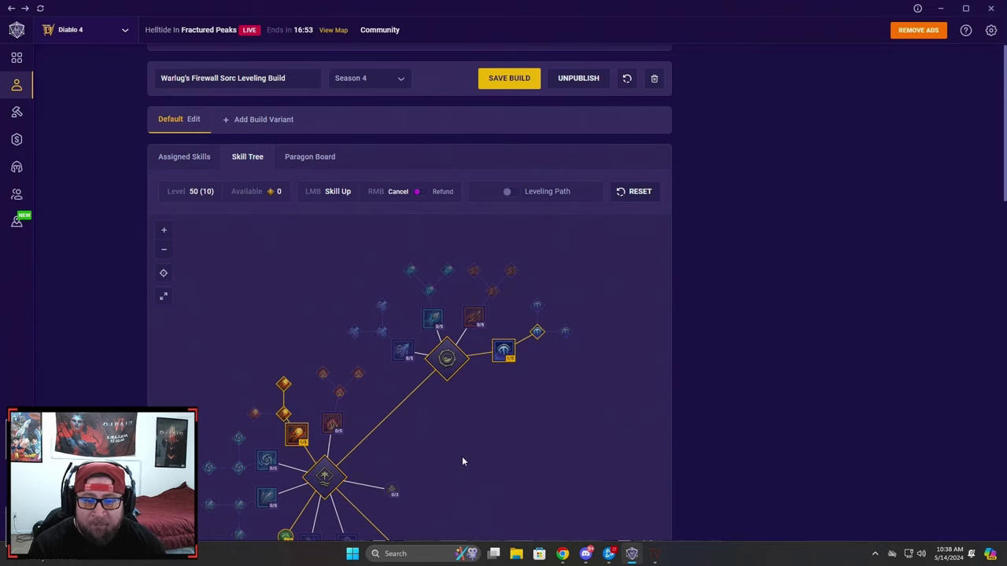
# - Show the assigned skills and read the Fireball and Firewall enchantment effects
pyautogui.click(200, 160)
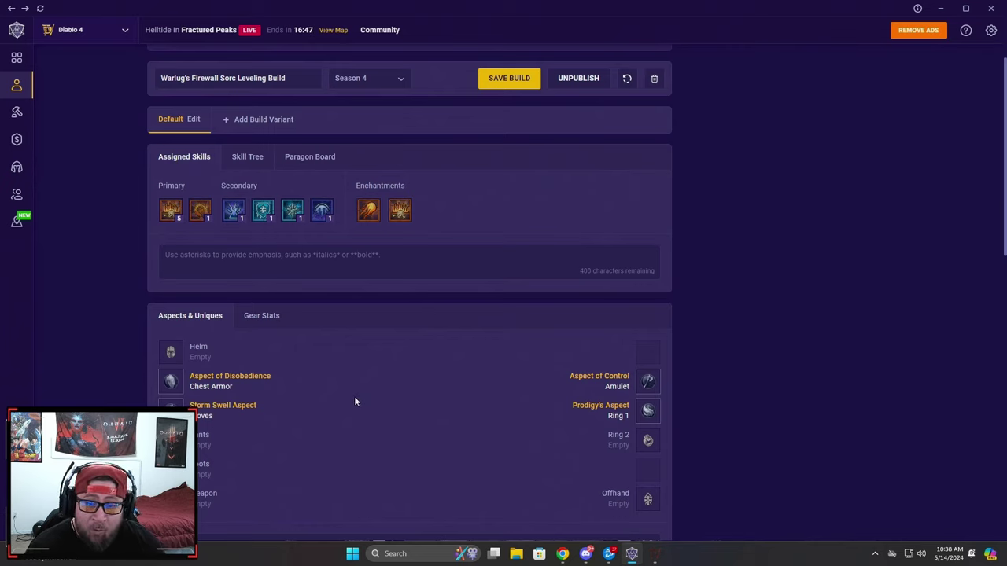
pyautogui.moveTo(369, 209)
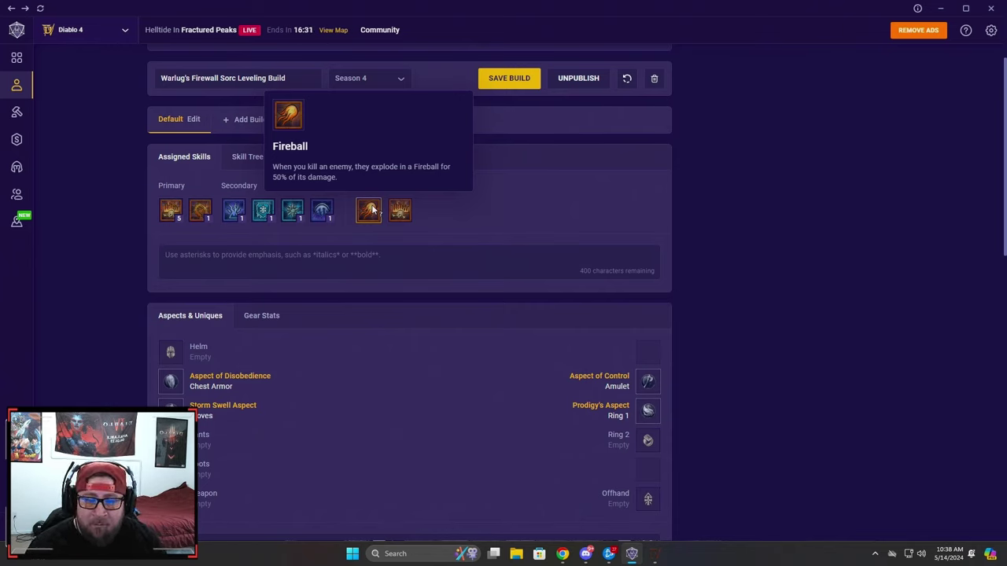
pyautogui.moveTo(407, 214)
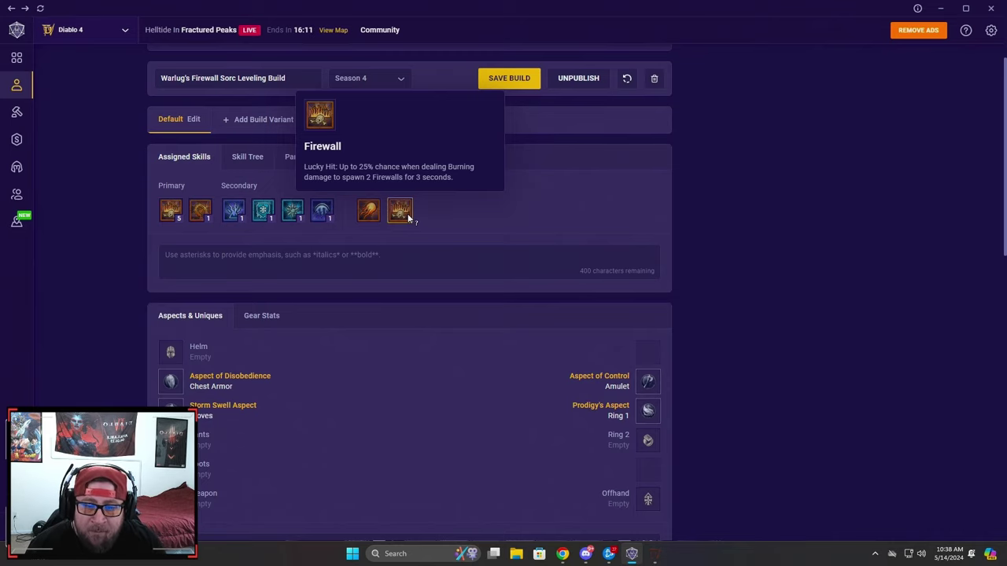
pyautogui.moveTo(368, 212)
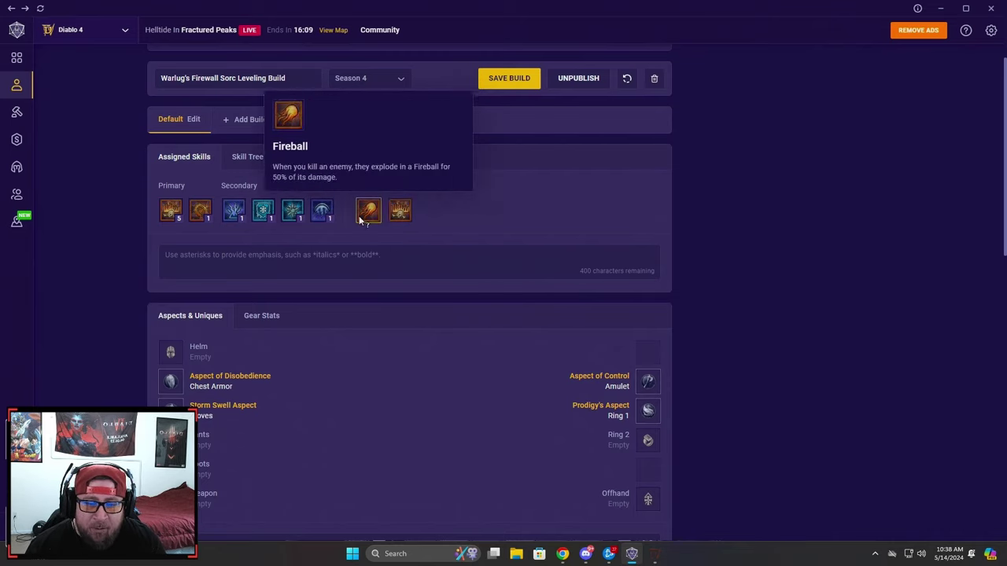
# - Search the weapon slot's aspects for "ICE SH", read Aspect of Piercing Cold, and close the picker without assigning anything
pyautogui.scroll(-1, 362, 365)
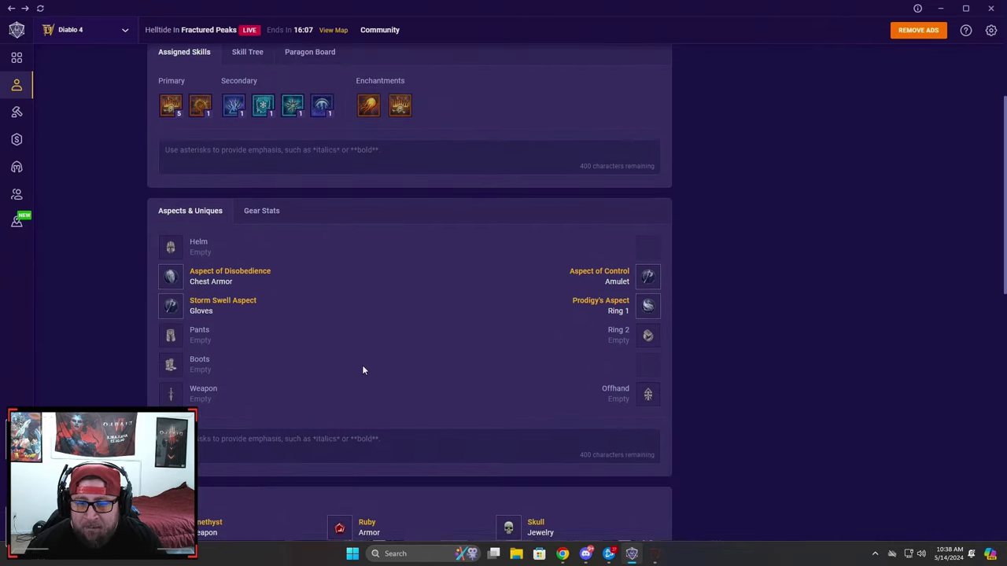
pyautogui.scroll(-1, 363, 370)
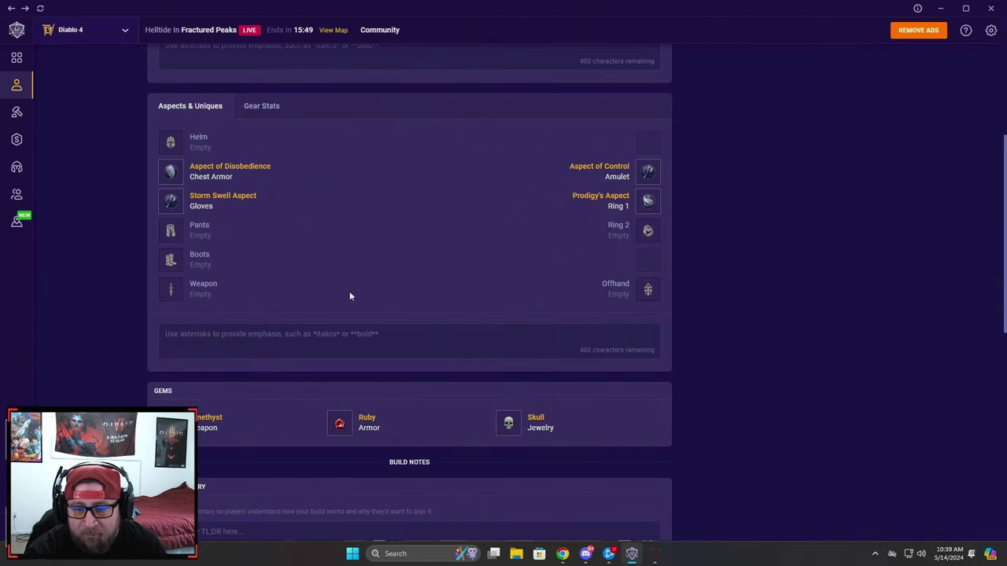
pyautogui.click(170, 293)
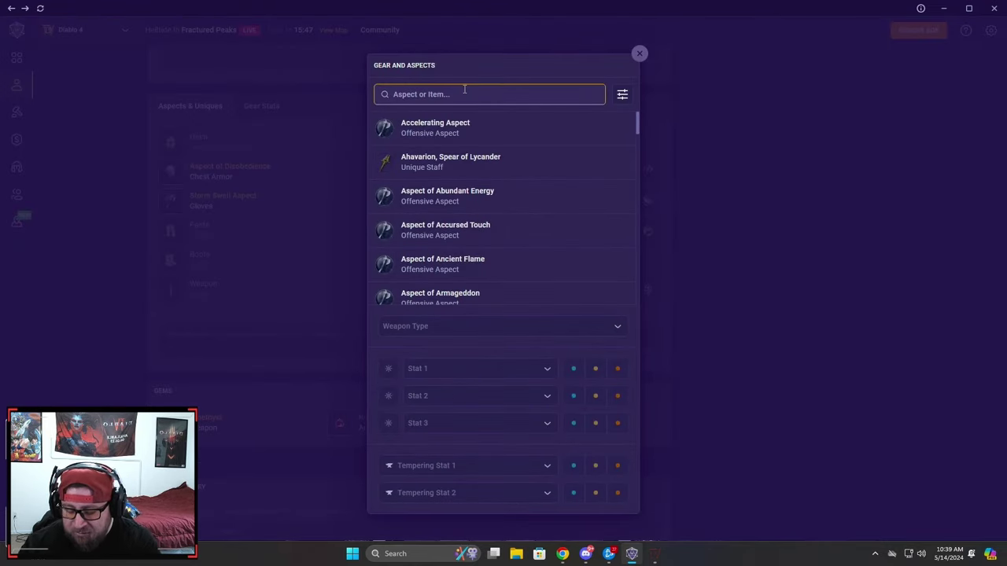
pyautogui.write('ICE SH')
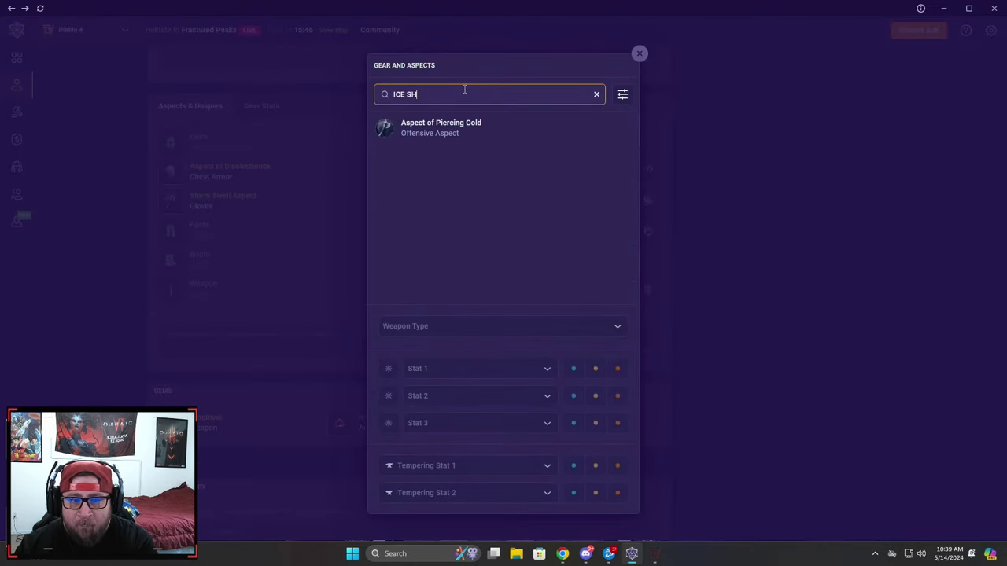
pyautogui.moveTo(431, 128)
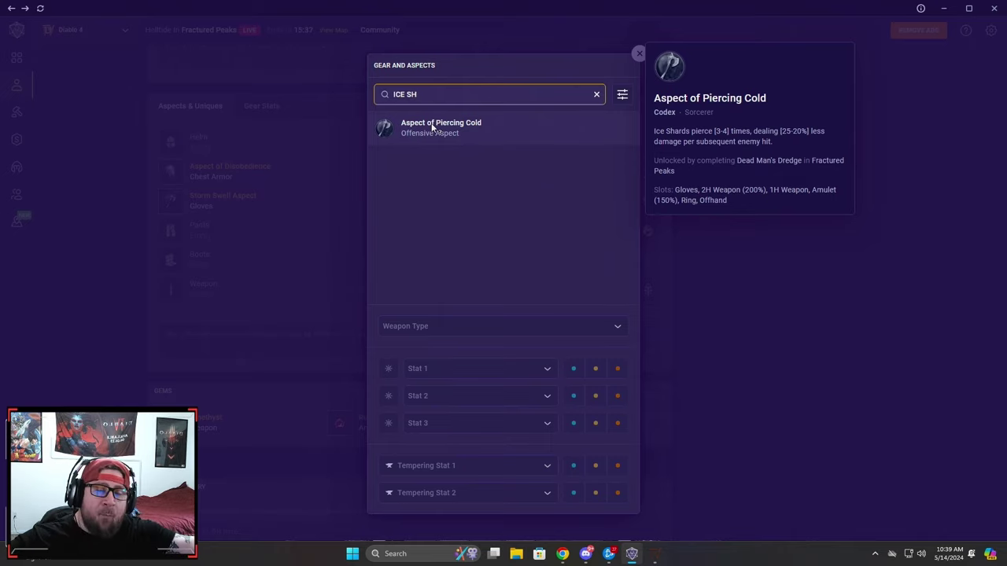
pyautogui.click(640, 54)
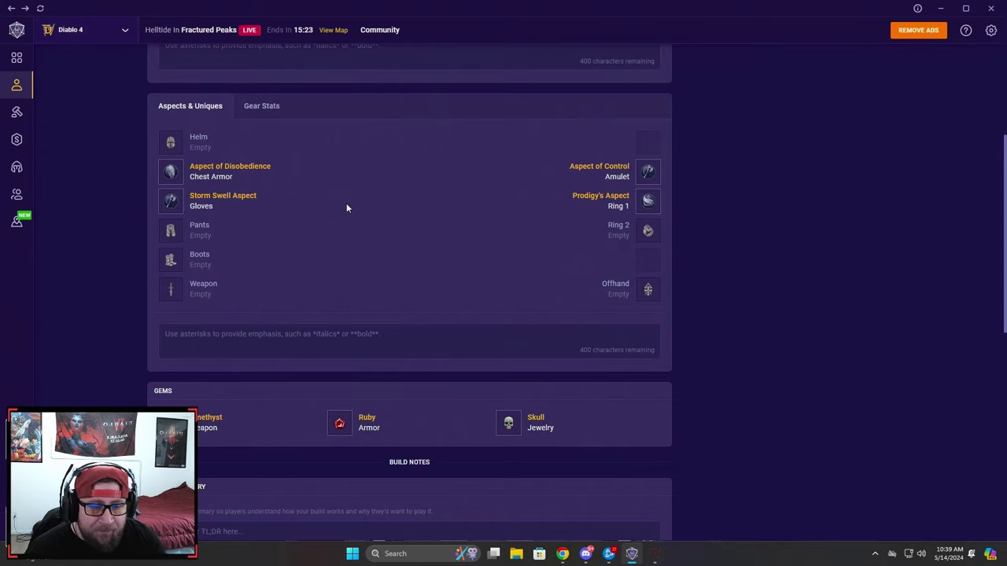
# - Review the assigned aspects: Prodigy's Aspect, Aspect of Disobedience, Storm Swell Aspect and Aspect of Control
pyautogui.moveTo(650, 202)
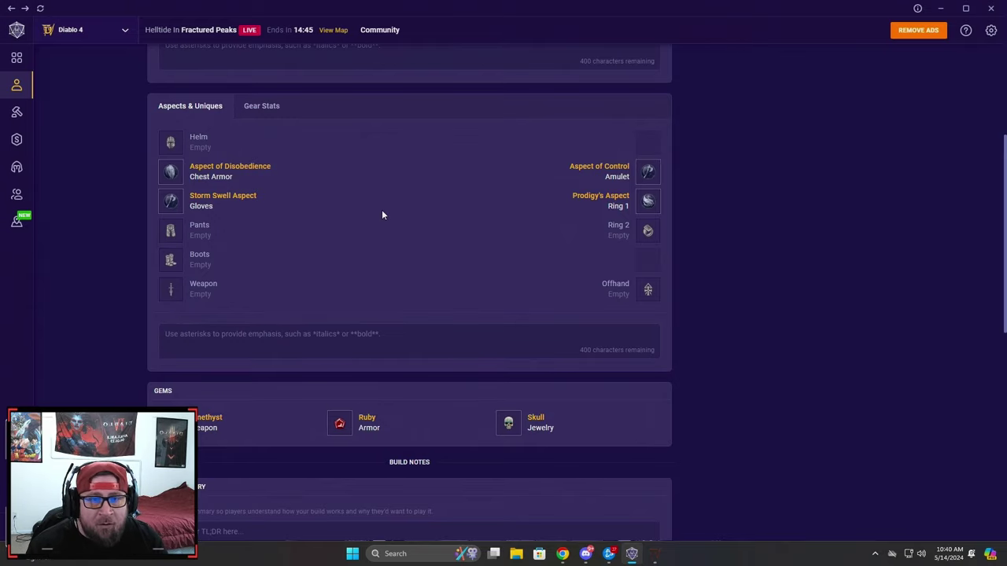
pyautogui.moveTo(172, 173)
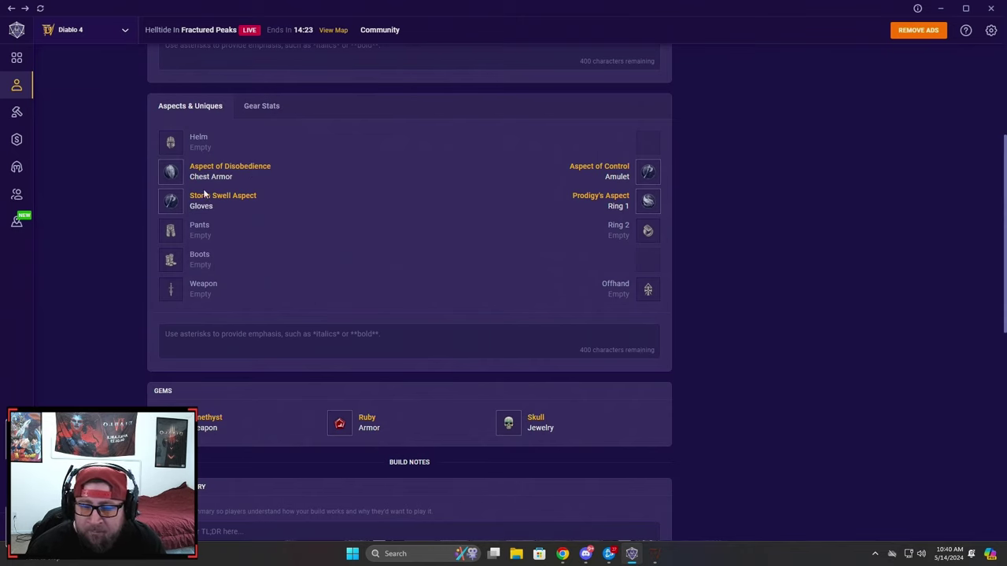
pyautogui.moveTo(172, 203)
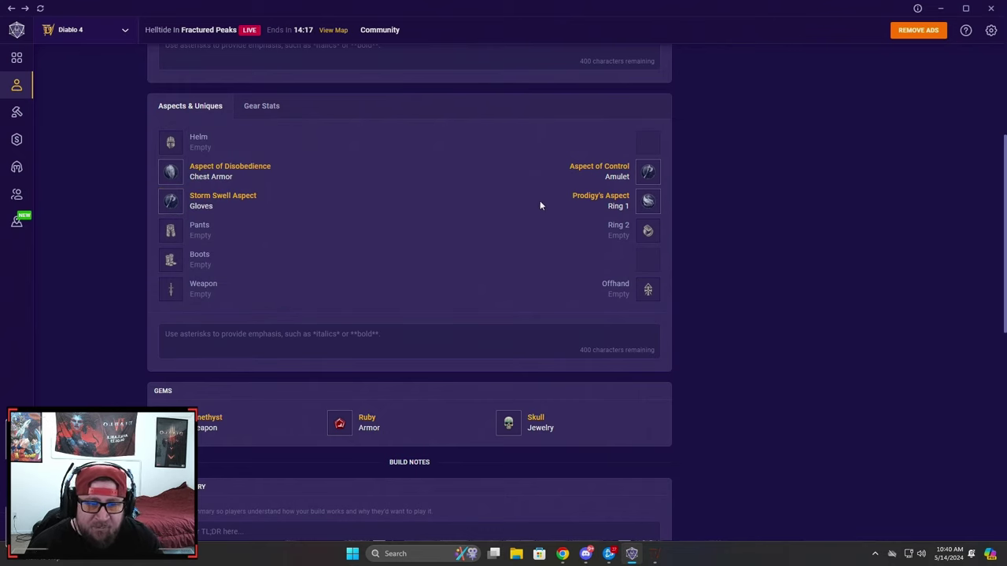
pyautogui.moveTo(648, 178)
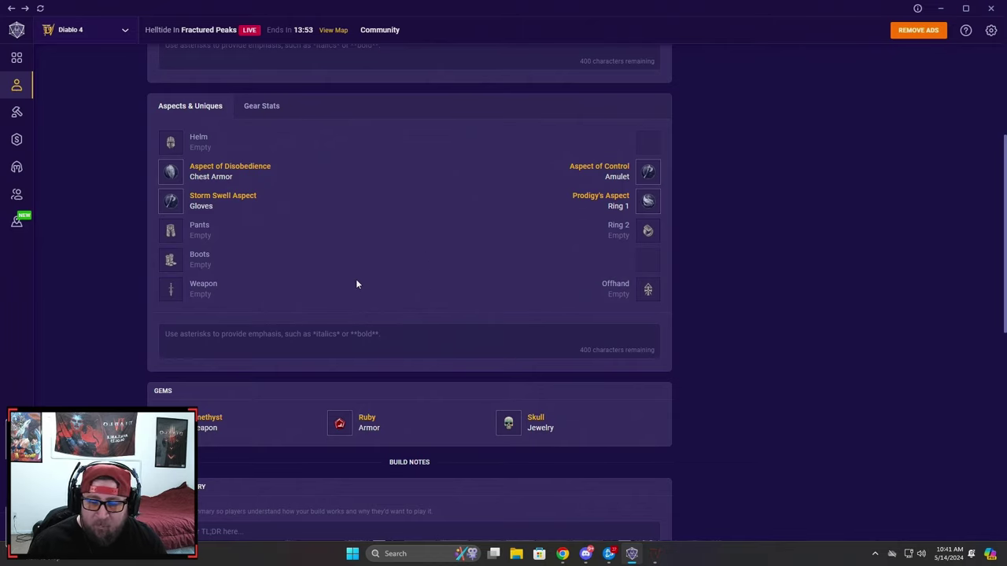
# - Review the gem choices for weapon, armor and jewelry: Amethyst, Ruby and Skull
pyautogui.scroll(-2, 363, 283)
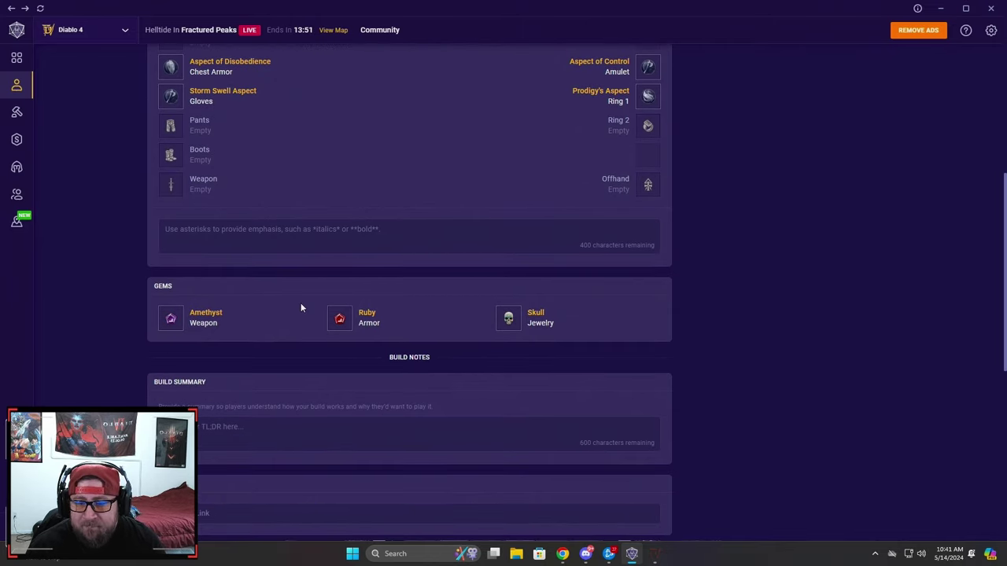
pyautogui.scroll(1, 315, 260)
pyautogui.scroll(-1, 283, 365)
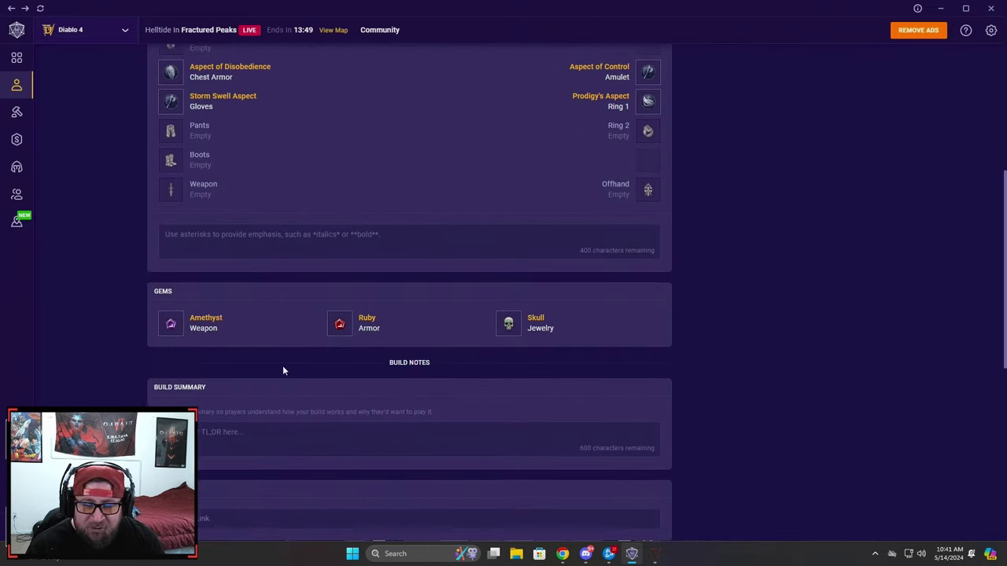
pyautogui.scroll(1, 292, 334)
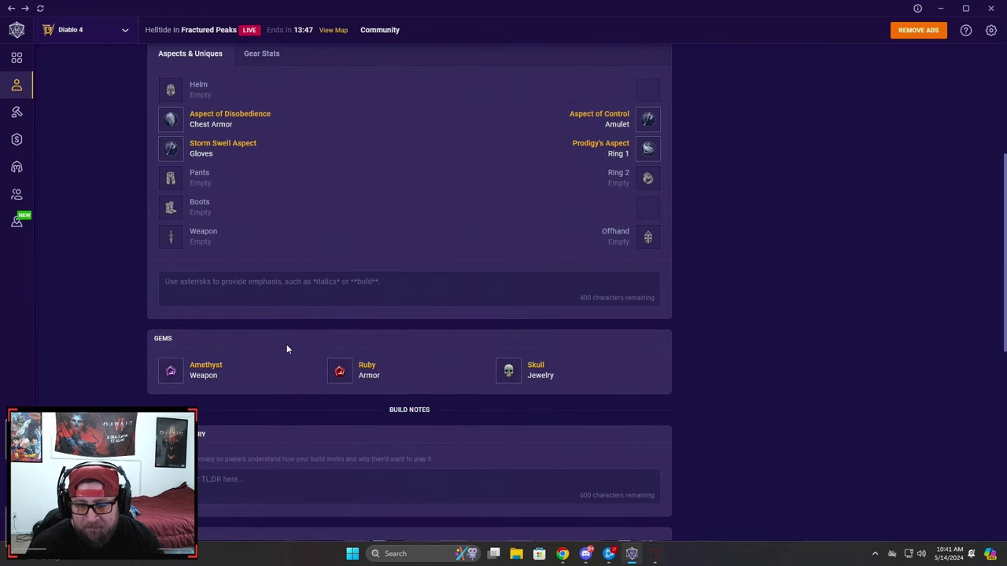
pyautogui.moveTo(169, 378)
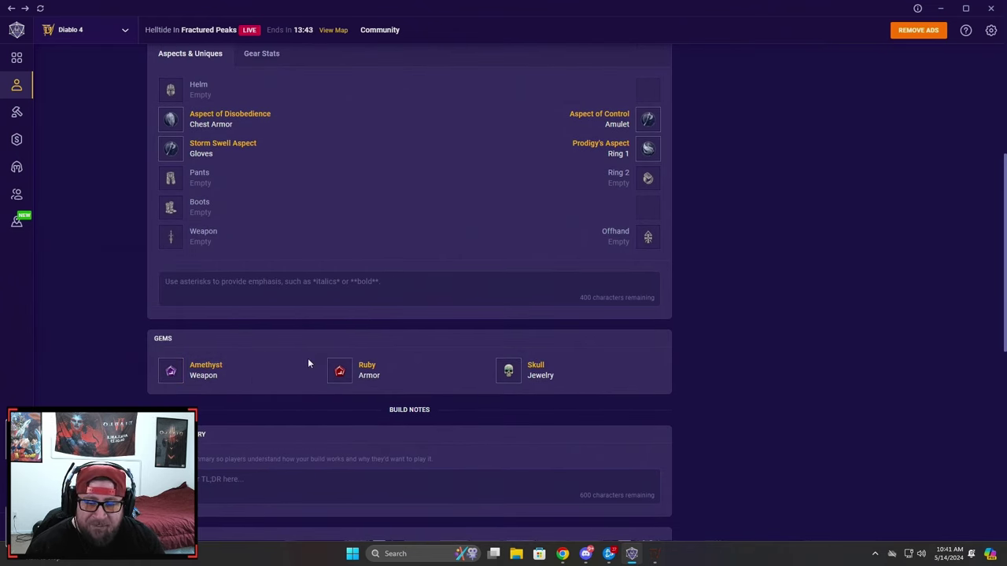
pyautogui.moveTo(339, 371)
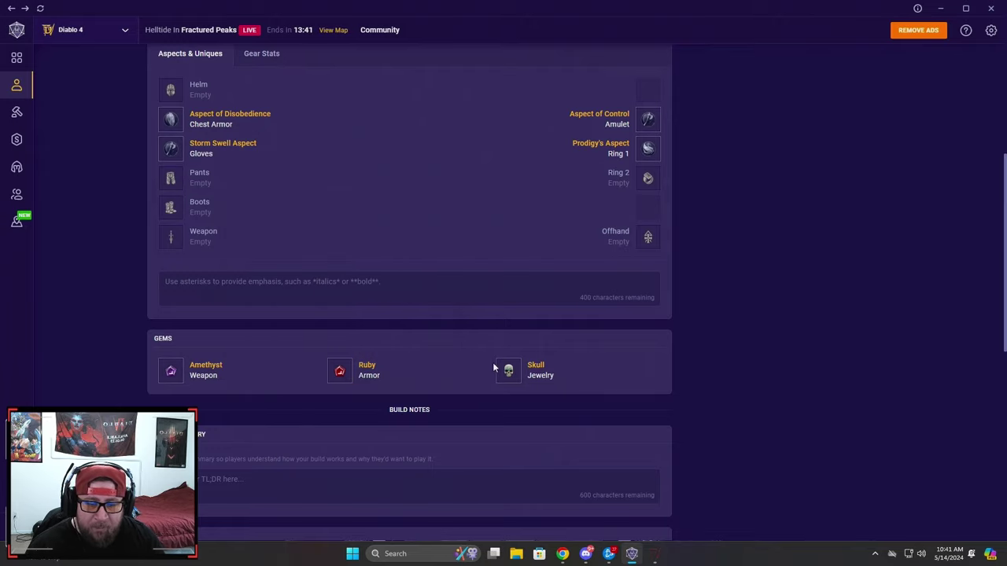
pyautogui.moveTo(505, 372)
# - Look over the rest of the build page and save the build
pyautogui.scroll(2, 418, 330)
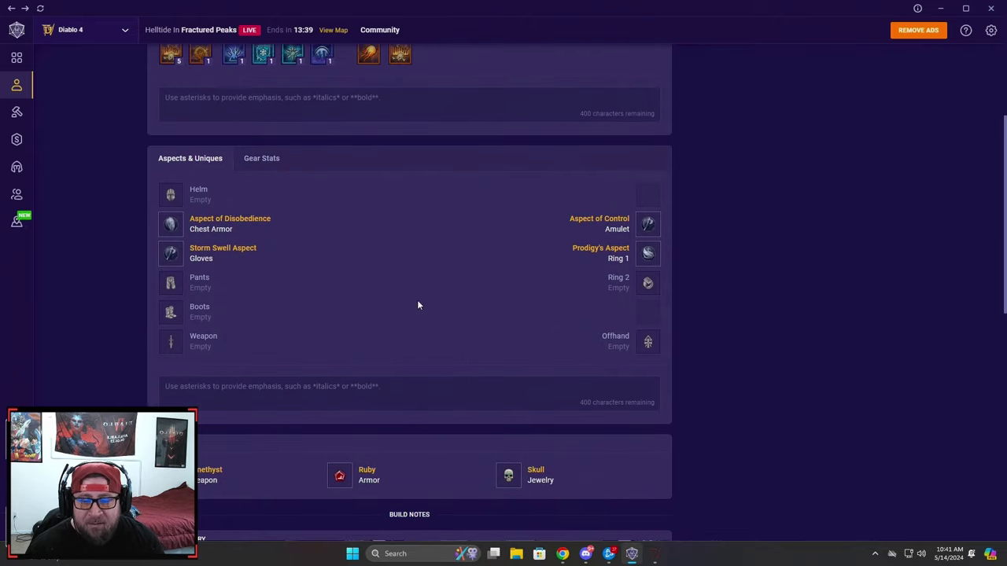
pyautogui.scroll(-5, 403, 338)
pyautogui.scroll(10, 423, 397)
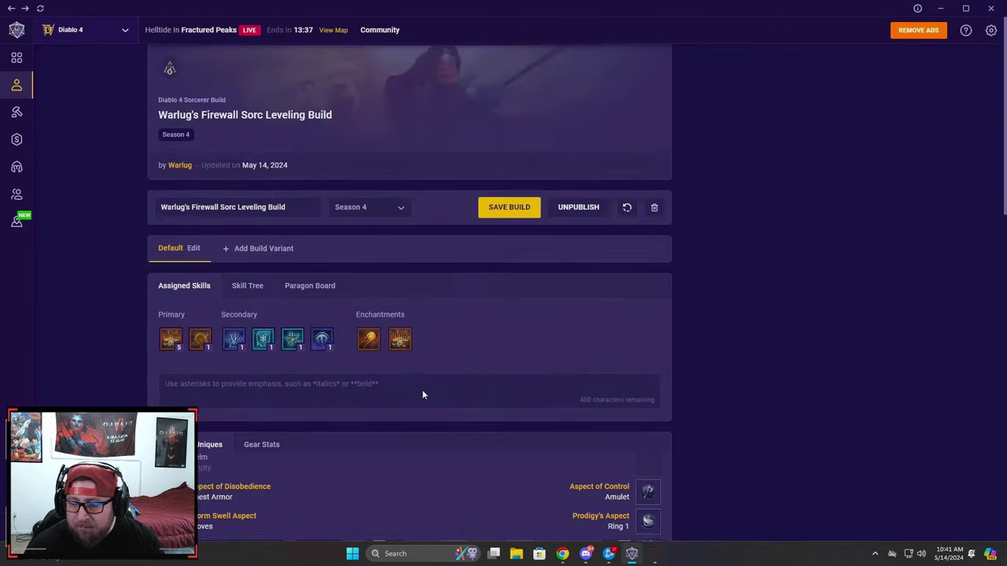
pyautogui.click(505, 237)
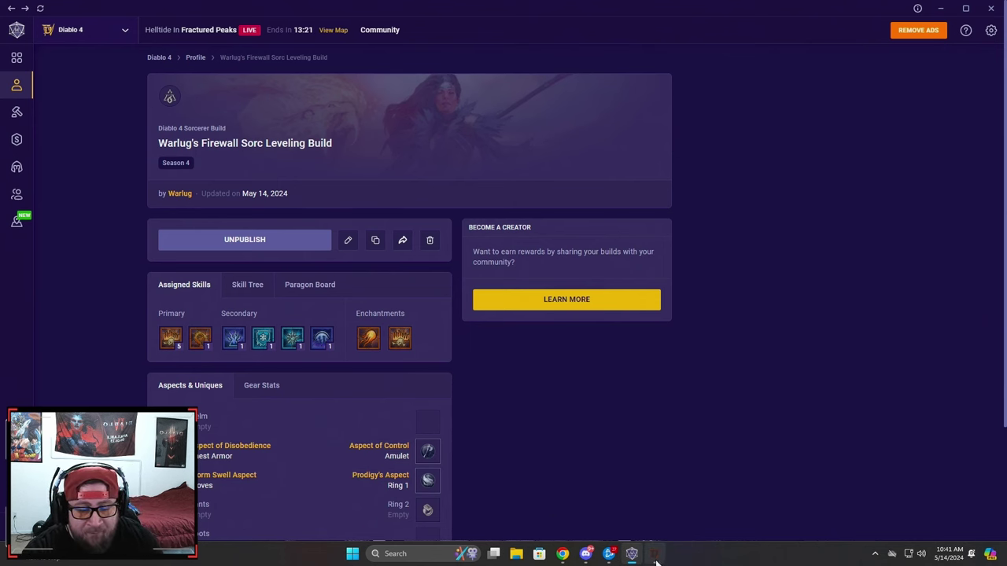
# - Switch to Diablo 4, reposition the sorcerer in the Training Grounds, and cast Firewall to show it up close
pyautogui.hotkey('alt', 'Tab')
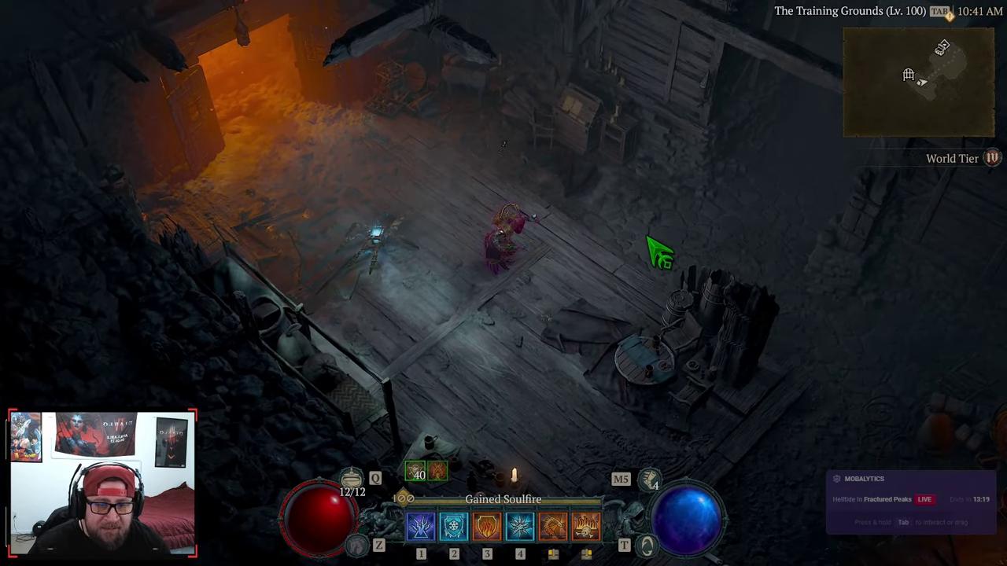
pyautogui.moveTo(647, 237)
pyautogui.mouseDown()
pyautogui.moveTo(643, 155)
pyautogui.moveTo(640, 167)
pyautogui.moveTo(665, 163)
pyautogui.moveTo(655, 175)
pyautogui.moveTo(681, 173)
pyautogui.moveTo(369, 335)
pyautogui.moveTo(369, 375)
pyautogui.moveTo(290, 377)
pyautogui.moveTo(294, 348)
pyautogui.mouseUp()
pyautogui.rightClick(647, 180)
pyautogui.press('1')
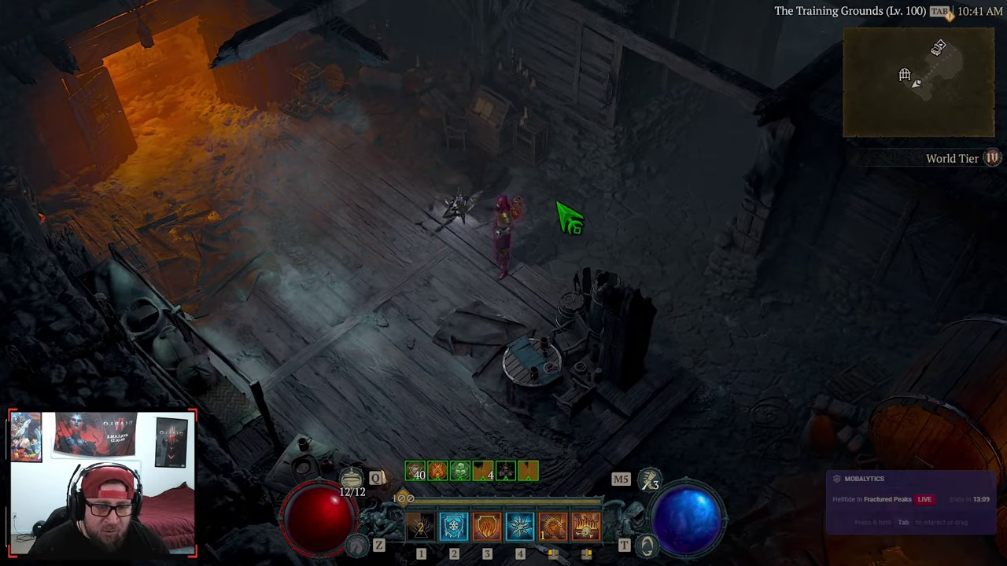
pyautogui.rightClick(471, 291)
pyautogui.scroll(3, 465, 285)
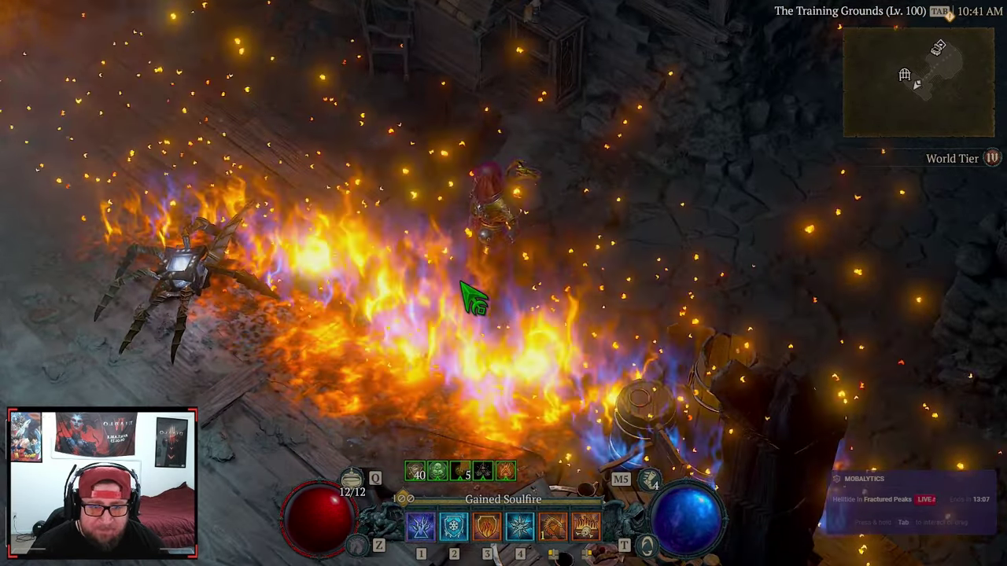
pyautogui.scroll(-3, 463, 279)
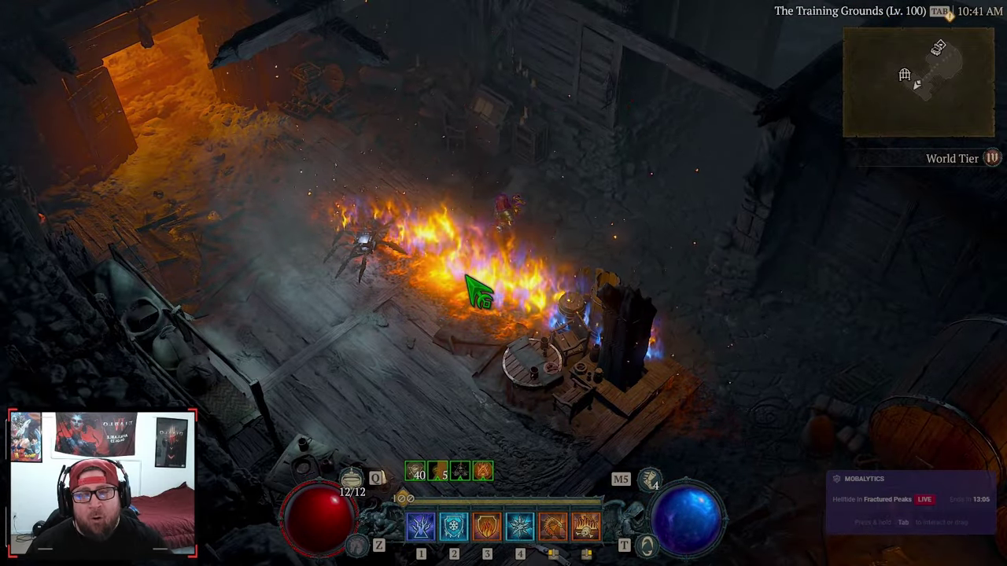